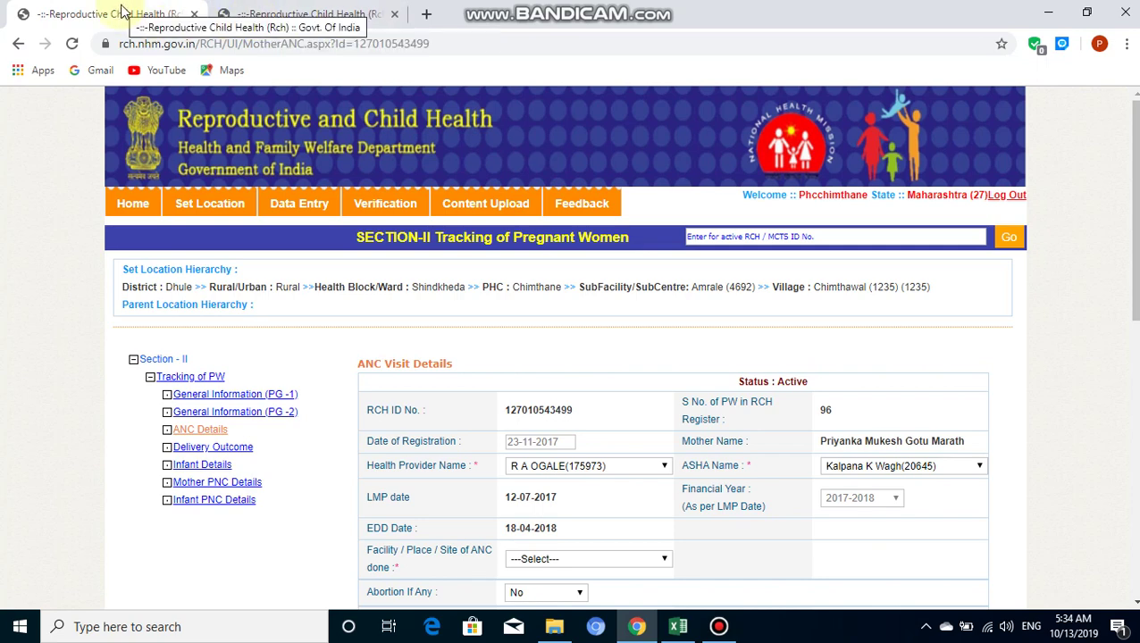
Review the 2017-2018 Pregnant Women Registration Count report for subcentre Amrale and return to the ANC entry page.
{"action": "left_click", "coordinate": [257, 23]}
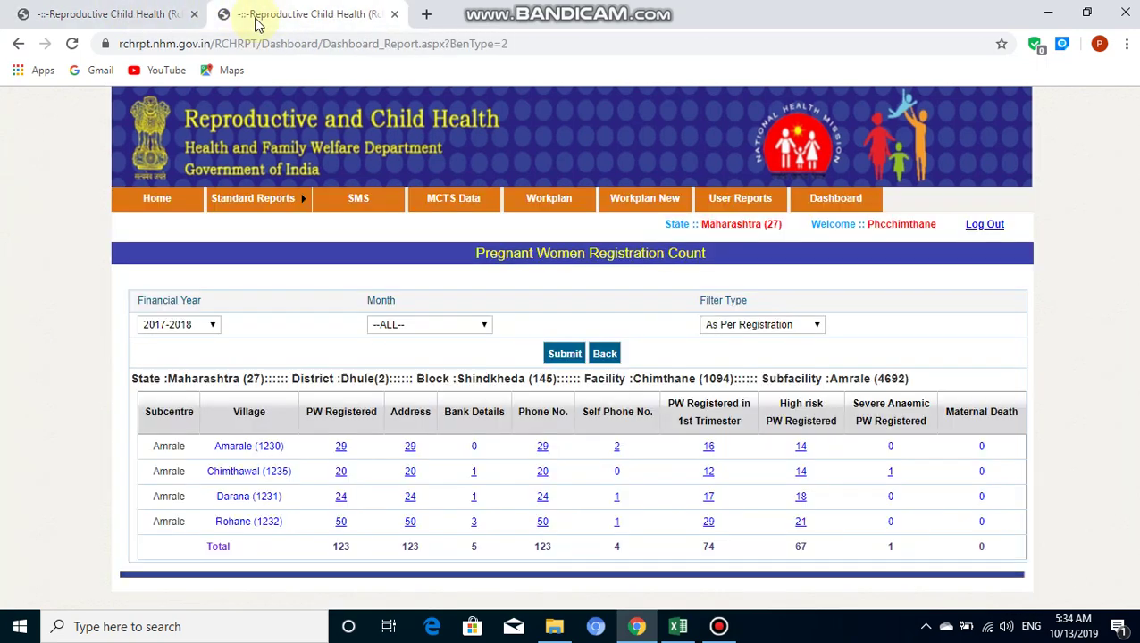
{"action": "mouse_move", "coordinate": [253, 197]}
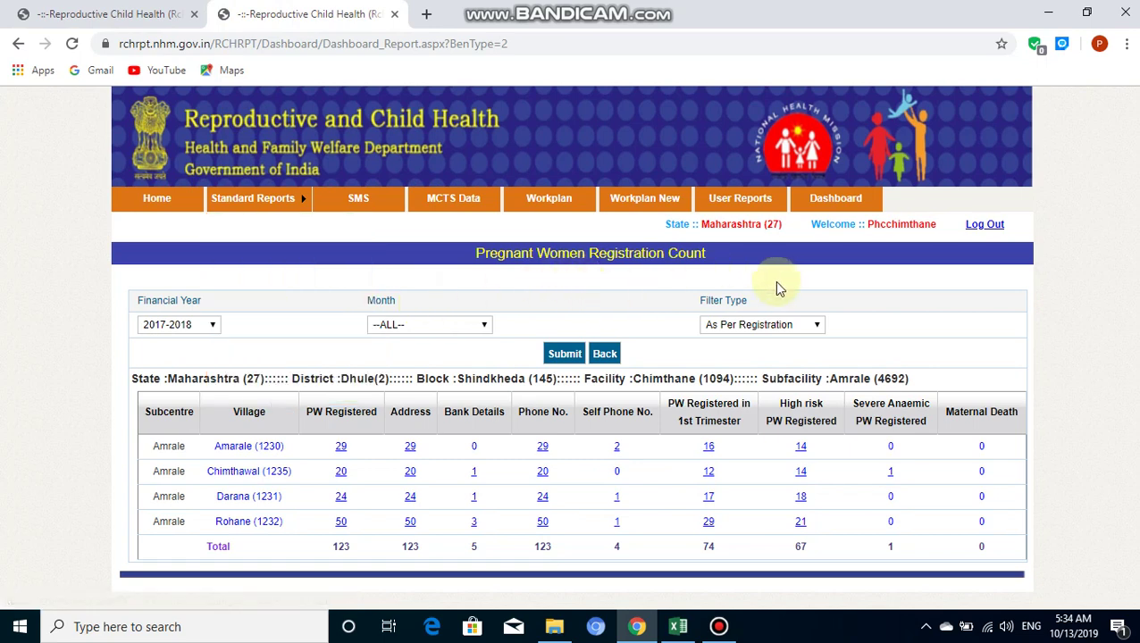
{"action": "left_click", "coordinate": [131, 16]}
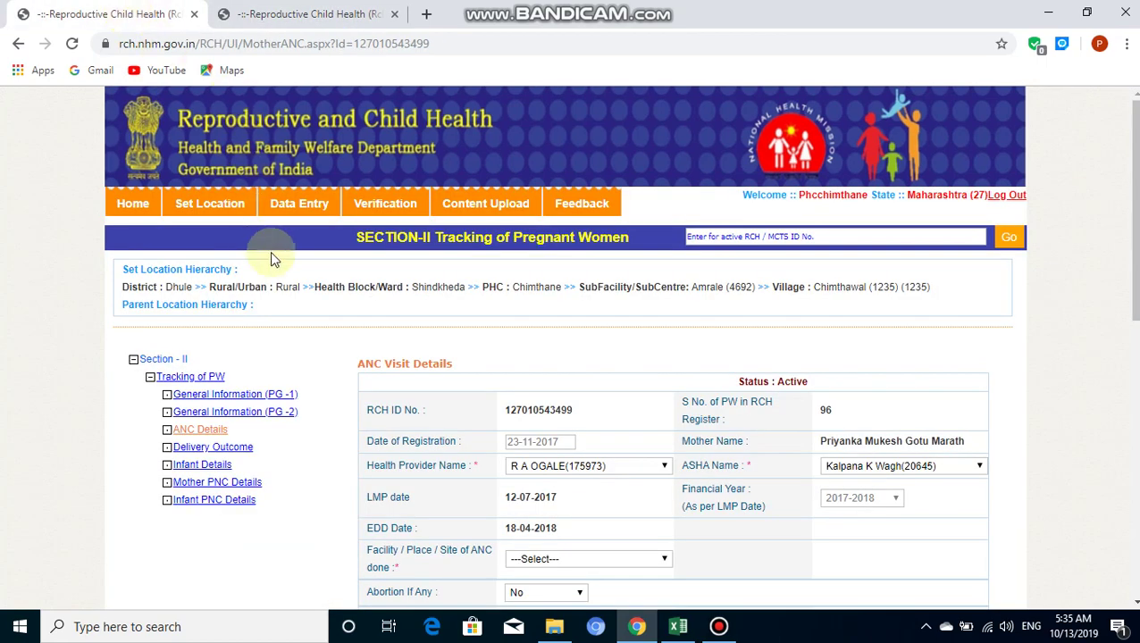
Set the data entry location to subcentre Amrale, village Chimthawal, and open Advanced Search.
{"action": "left_click", "coordinate": [297, 208]}
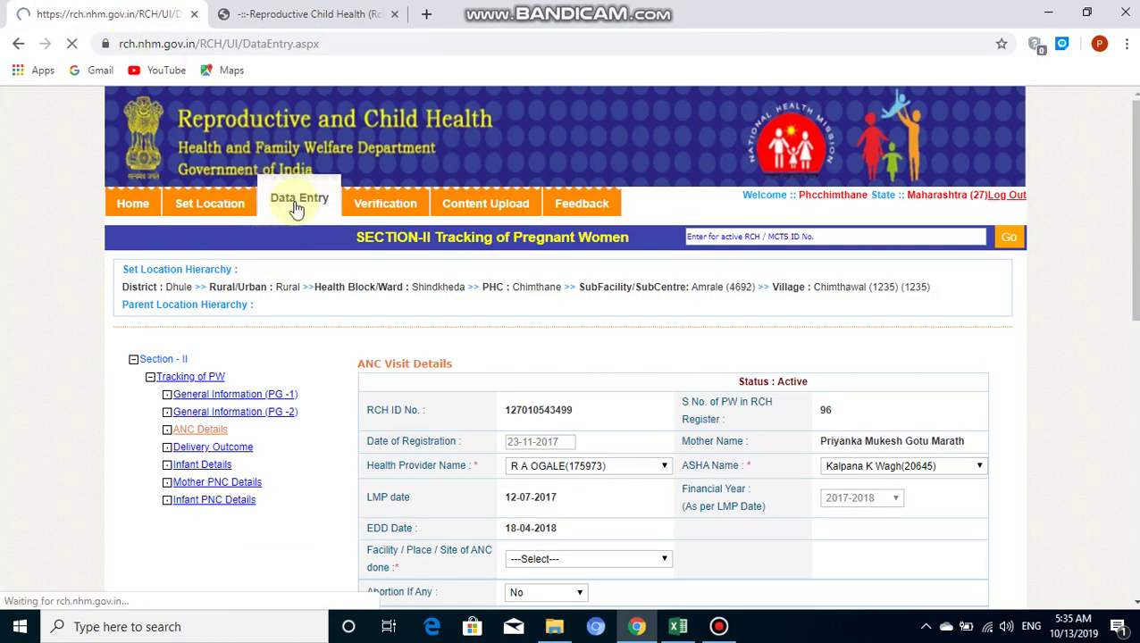
{"action": "left_click", "coordinate": [460, 323]}
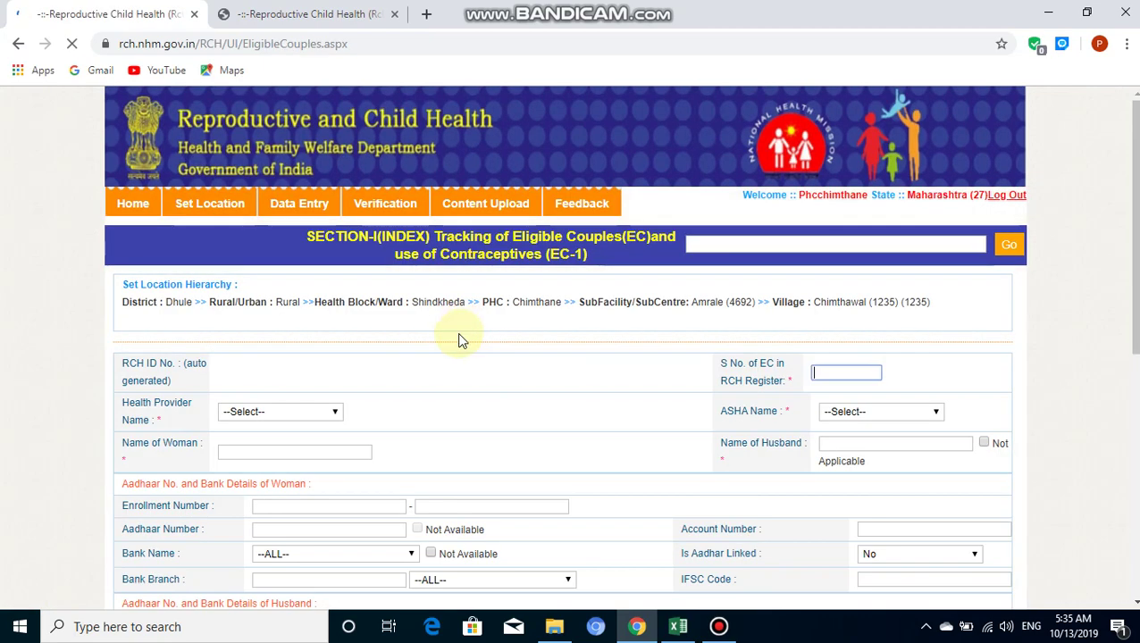
{"action": "left_click", "coordinate": [212, 200]}
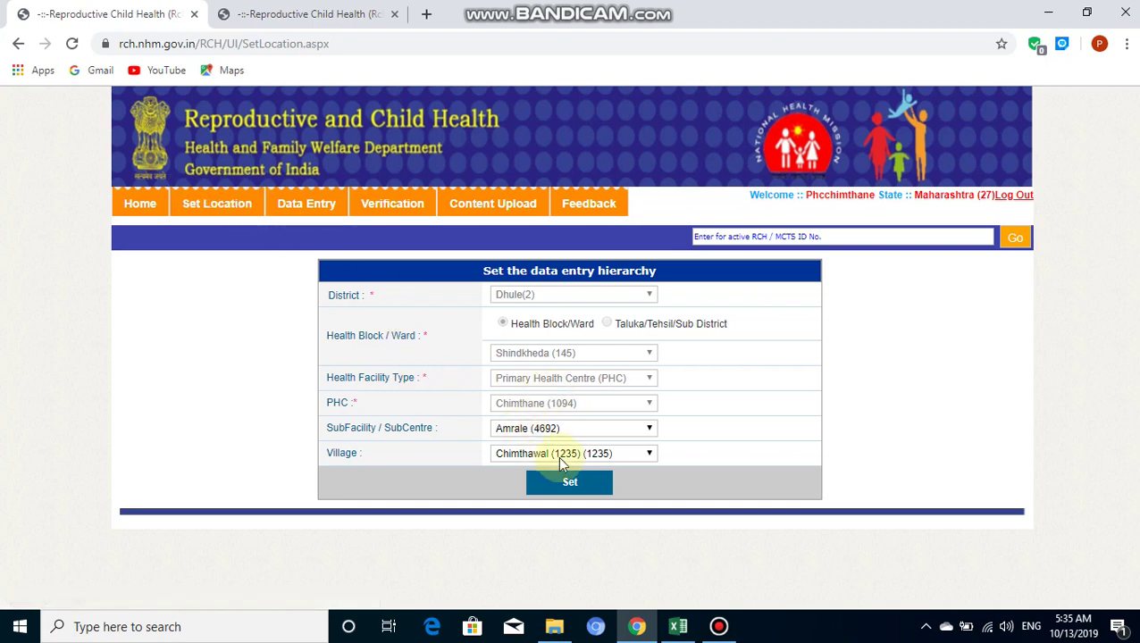
{"action": "left_click", "coordinate": [563, 487]}
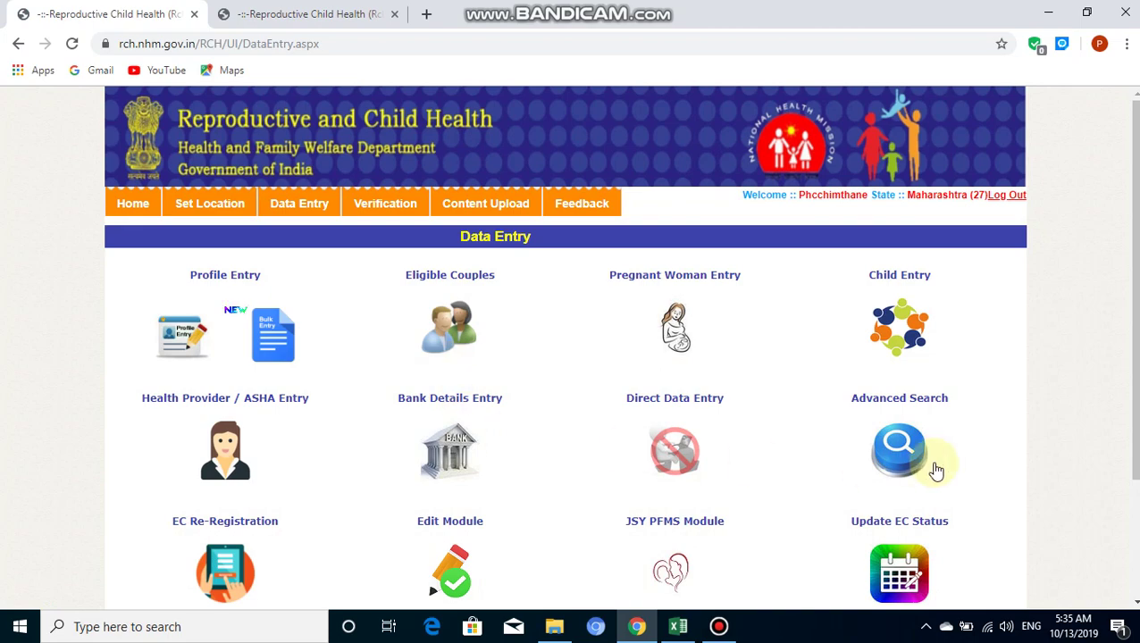
{"action": "left_click", "coordinate": [901, 462]}
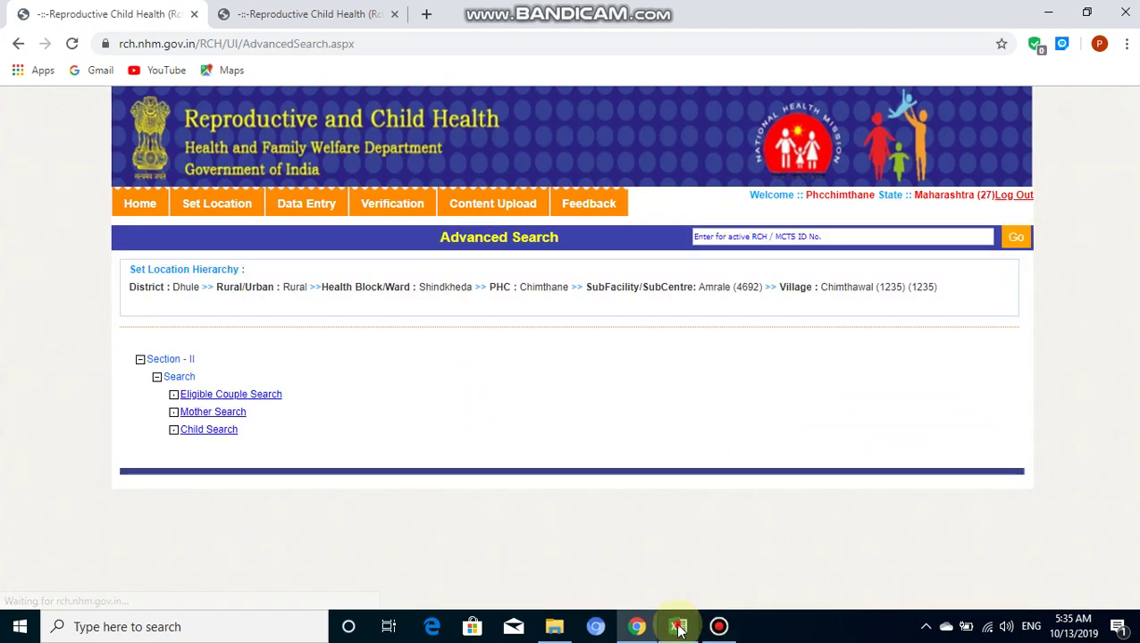
Switch to Excel, copy the RCH ID in cell B6 of the Mother_Details sheet and return to Chrome.
{"action": "left_click", "coordinate": [678, 627]}
{"action": "key", "text": "Down"}
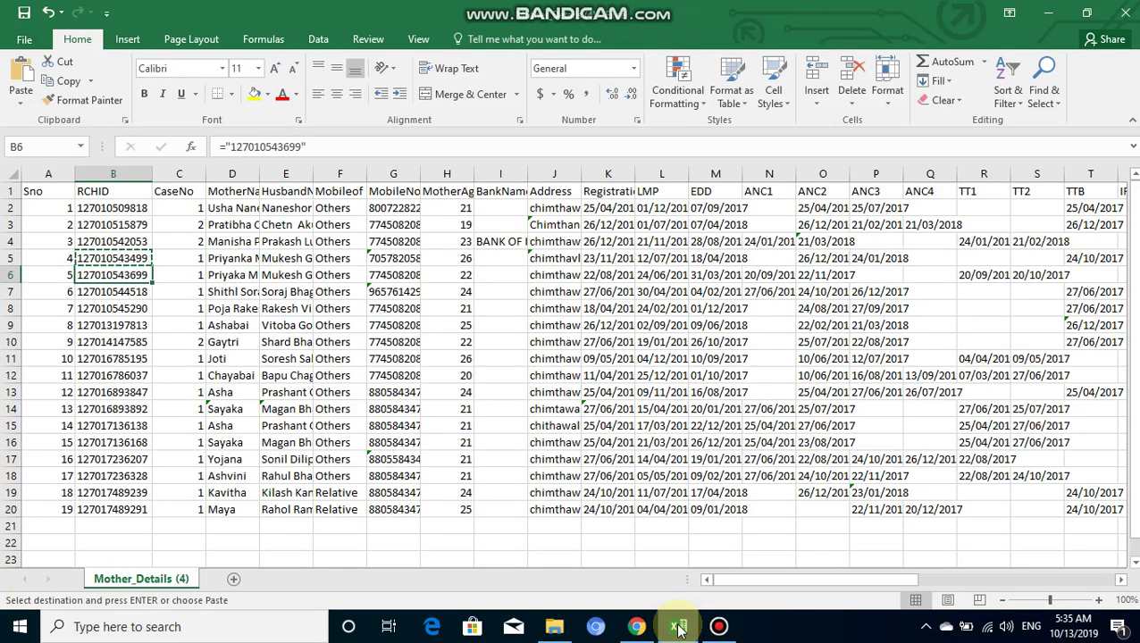
{"action": "key", "text": "ctrl+c"}
{"action": "left_click", "coordinate": [637, 627]}
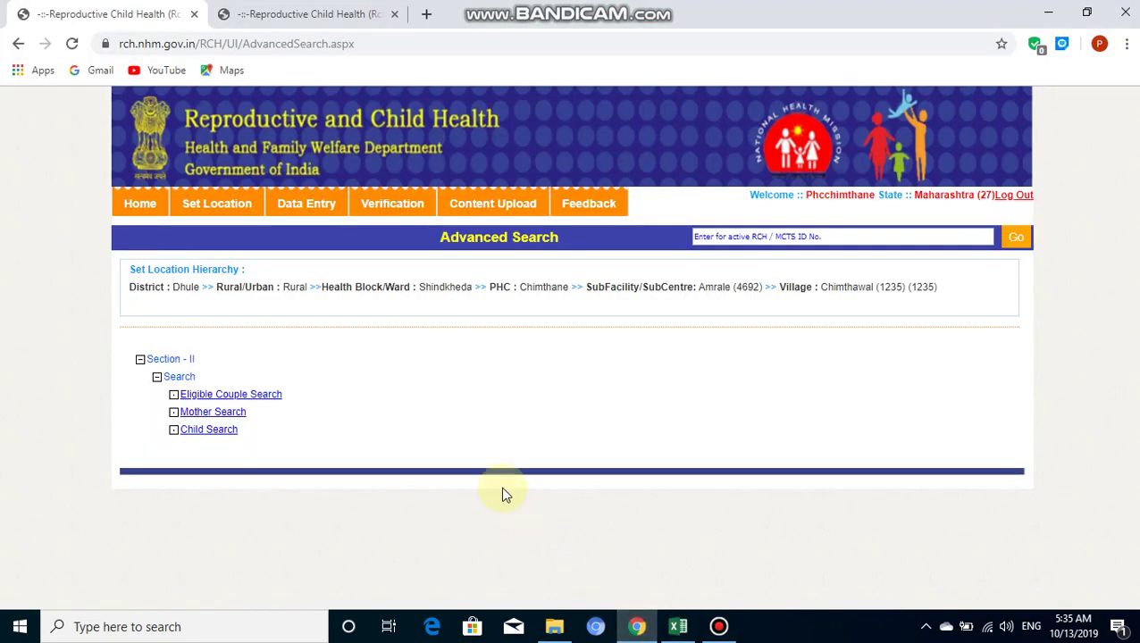
Run a Mother Search among the old cases to update, using Search By ID with the copied RCH ID.
{"action": "left_click", "coordinate": [205, 414]}
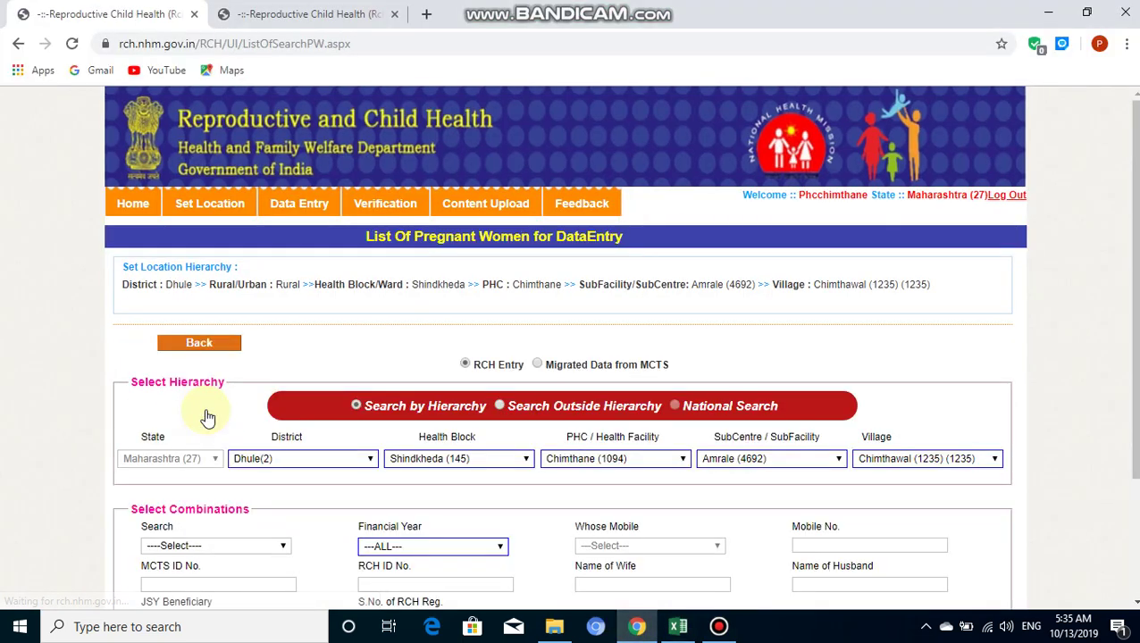
{"action": "scroll", "coordinate": [420, 511], "scroll_direction": "down", "scroll_amount": 1}
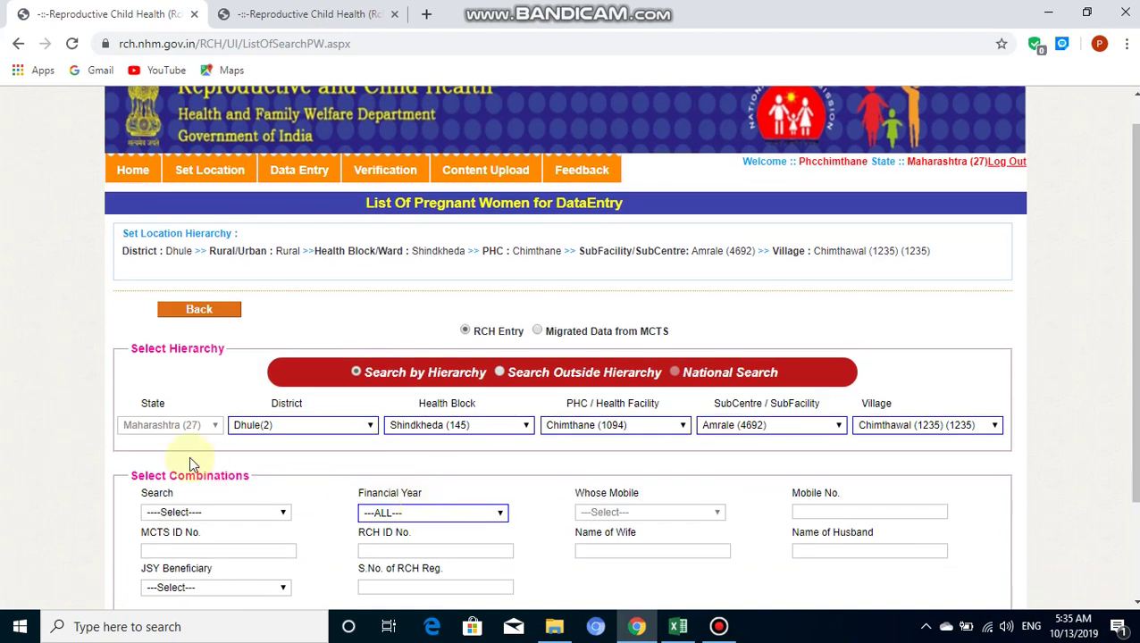
{"action": "left_click", "coordinate": [213, 516]}
{"action": "left_click", "coordinate": [213, 536]}
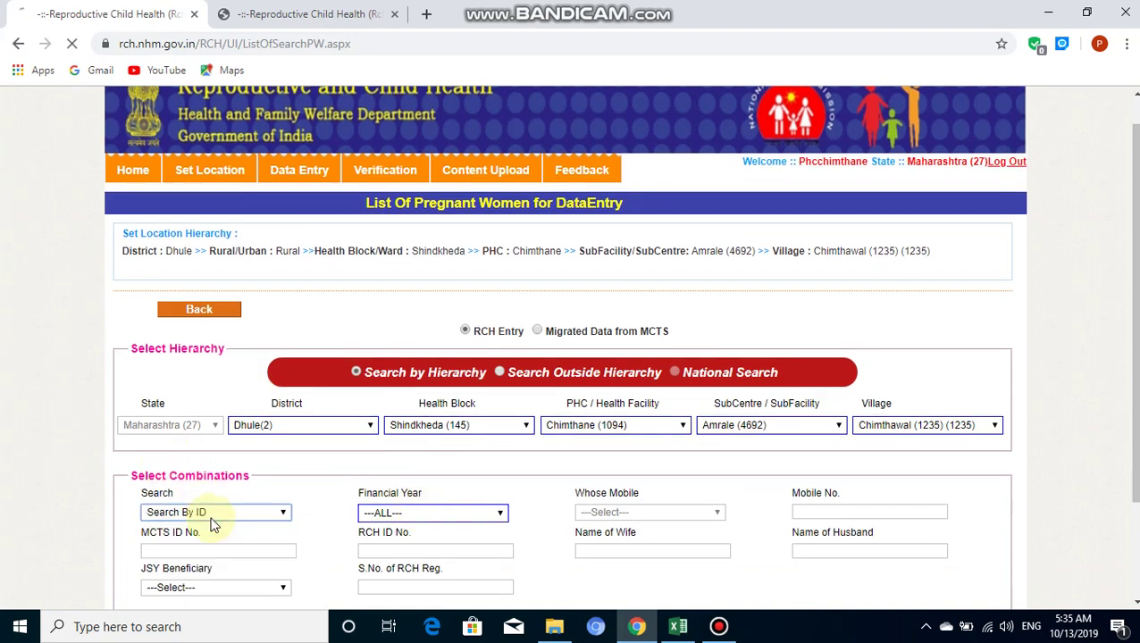
{"action": "scroll", "coordinate": [299, 527], "scroll_direction": "down", "scroll_amount": 1}
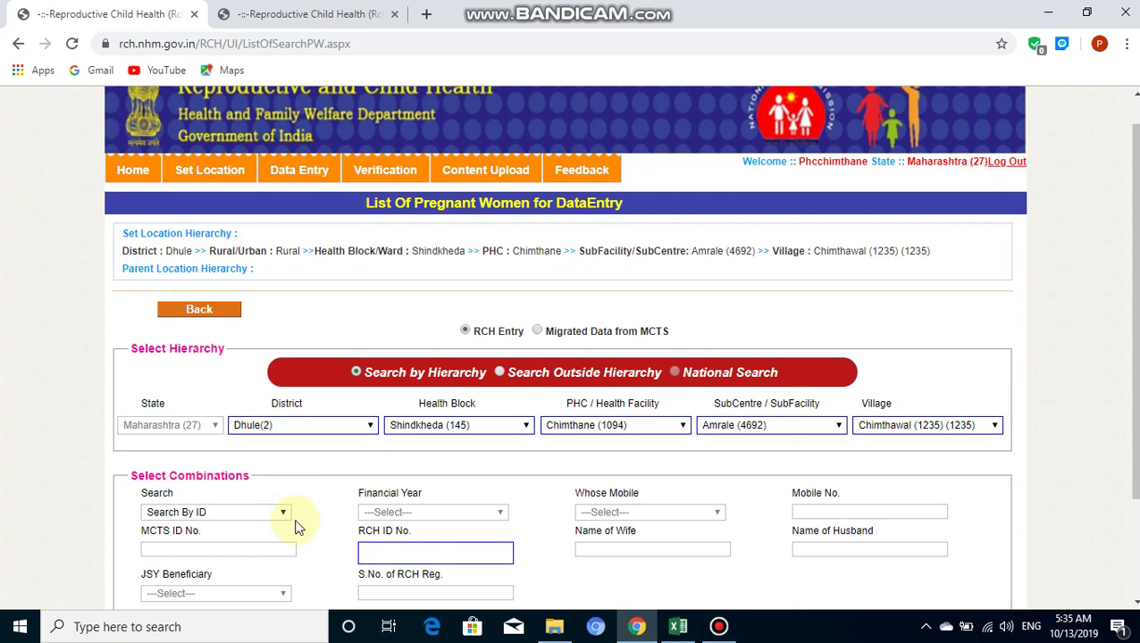
{"action": "key", "text": "ctrl+v"}
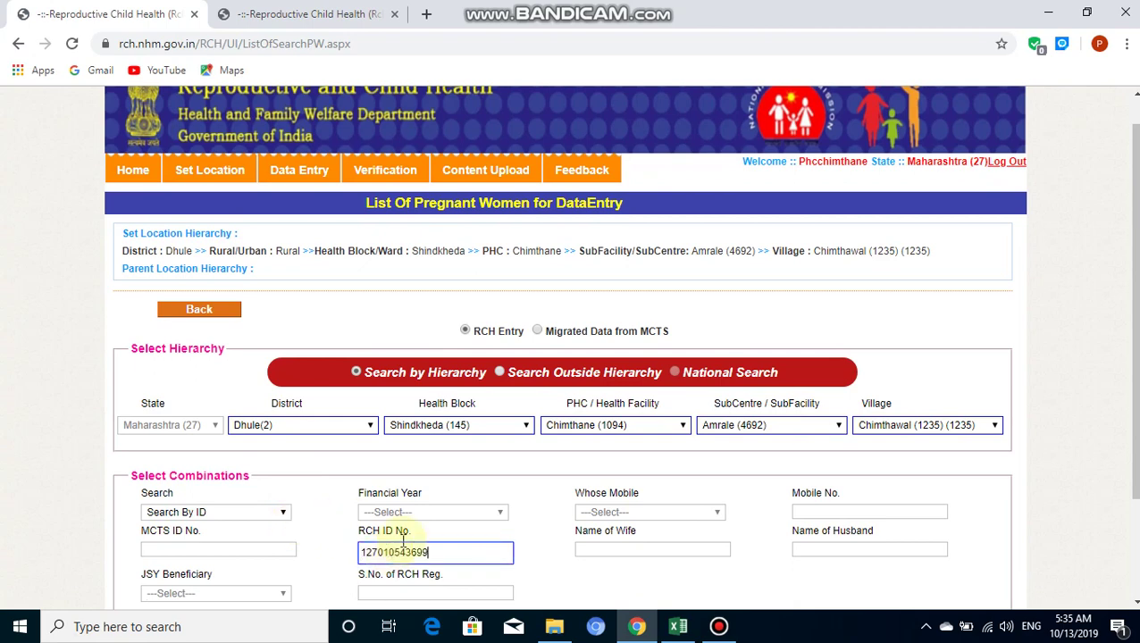
{"action": "scroll", "coordinate": [559, 482], "scroll_direction": "down", "scroll_amount": 2}
{"action": "scroll", "coordinate": [559, 483], "scroll_direction": "down", "scroll_amount": 2}
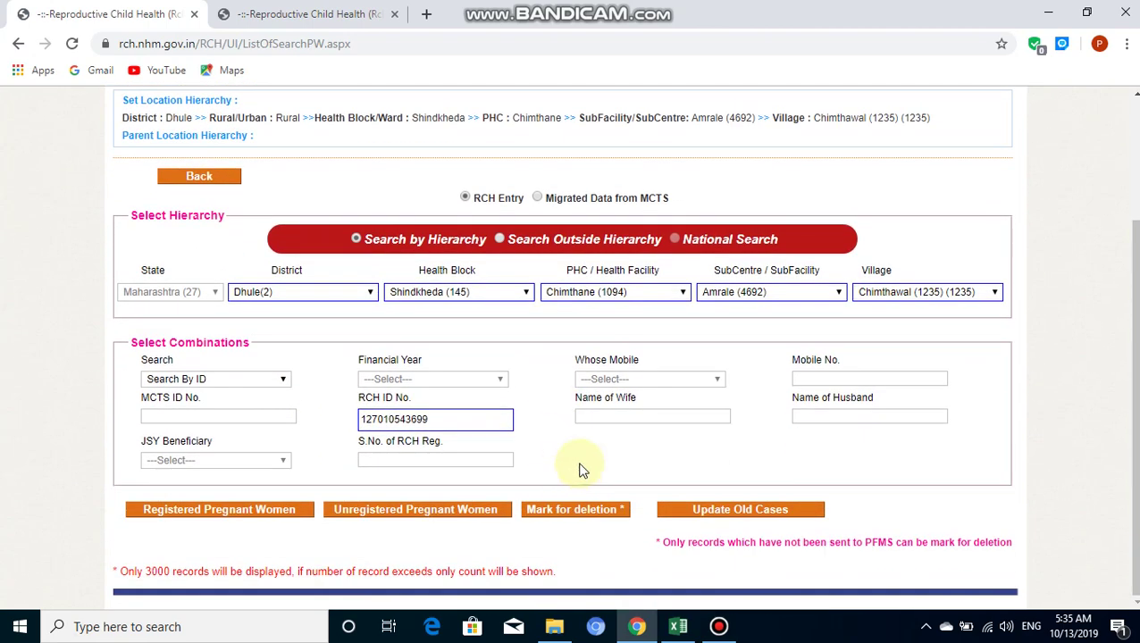
{"action": "left_click", "coordinate": [719, 513]}
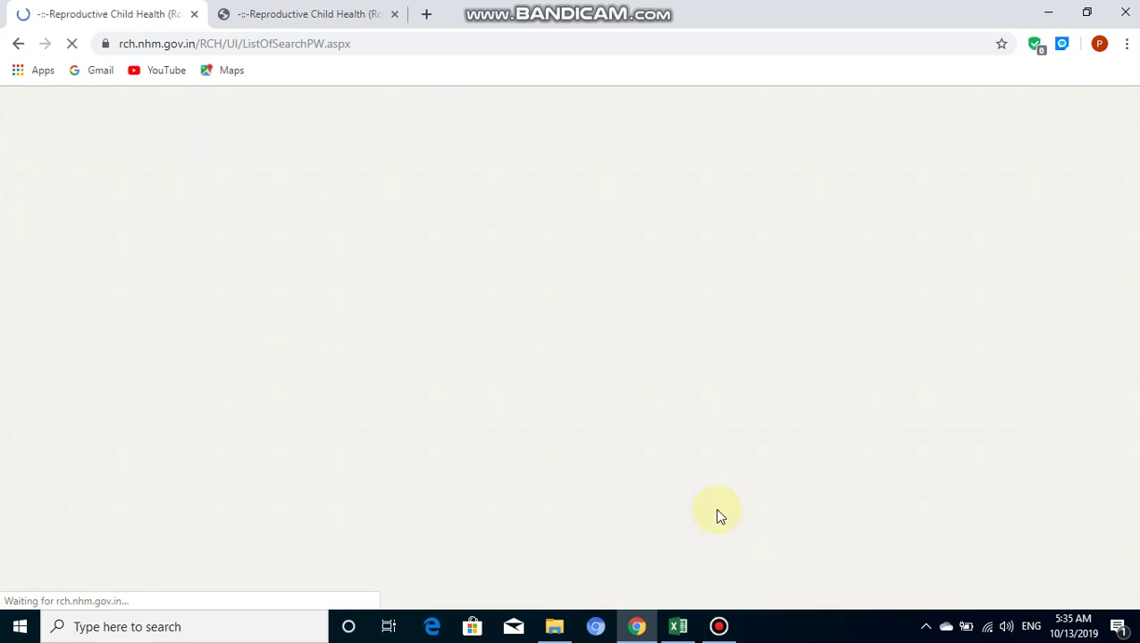
{"action": "scroll", "coordinate": [719, 515], "scroll_direction": "down", "scroll_amount": 1}
{"action": "scroll", "coordinate": [720, 515], "scroll_direction": "down", "scroll_amount": 8}
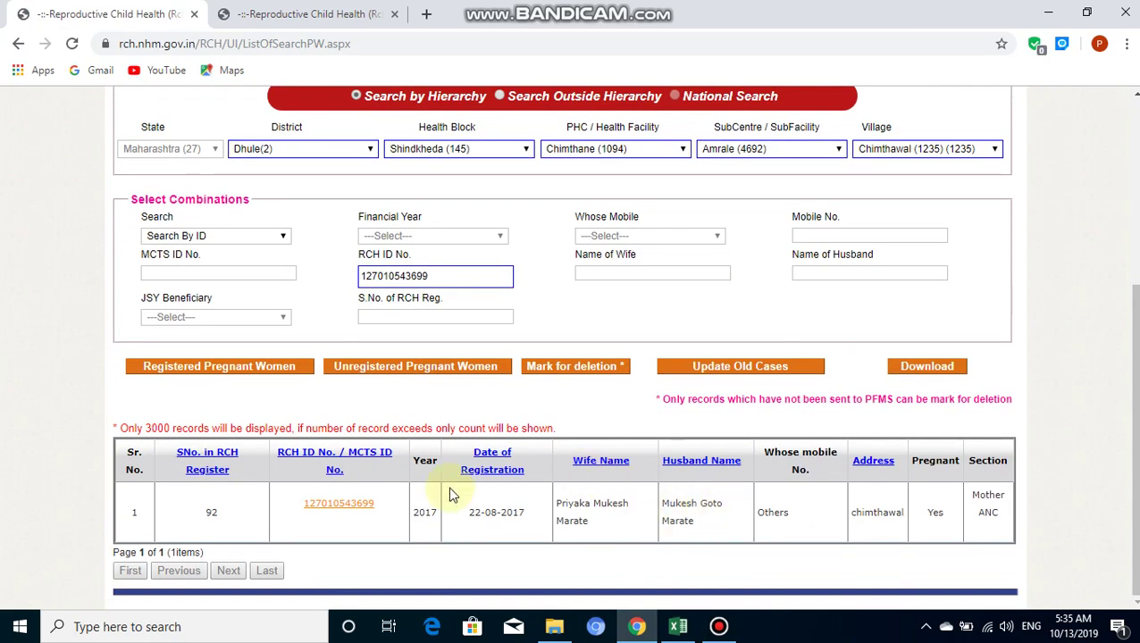
Open the found mother's ANC record and load visit 4 for editing.
{"action": "left_click", "coordinate": [351, 506]}
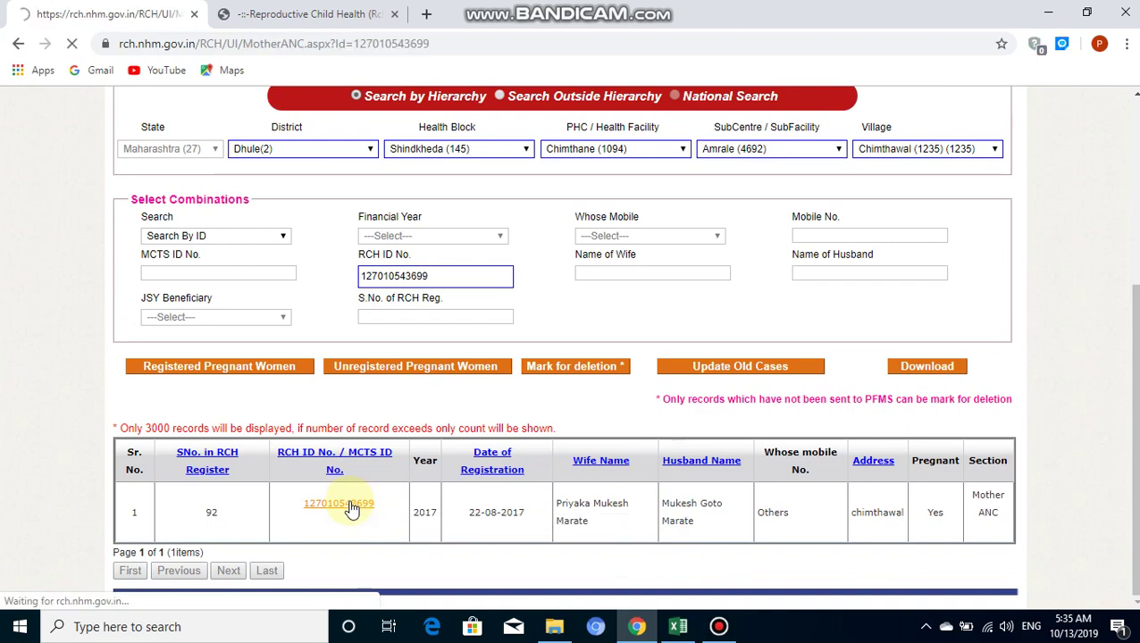
{"action": "scroll", "coordinate": [351, 507], "scroll_direction": "down", "scroll_amount": 8}
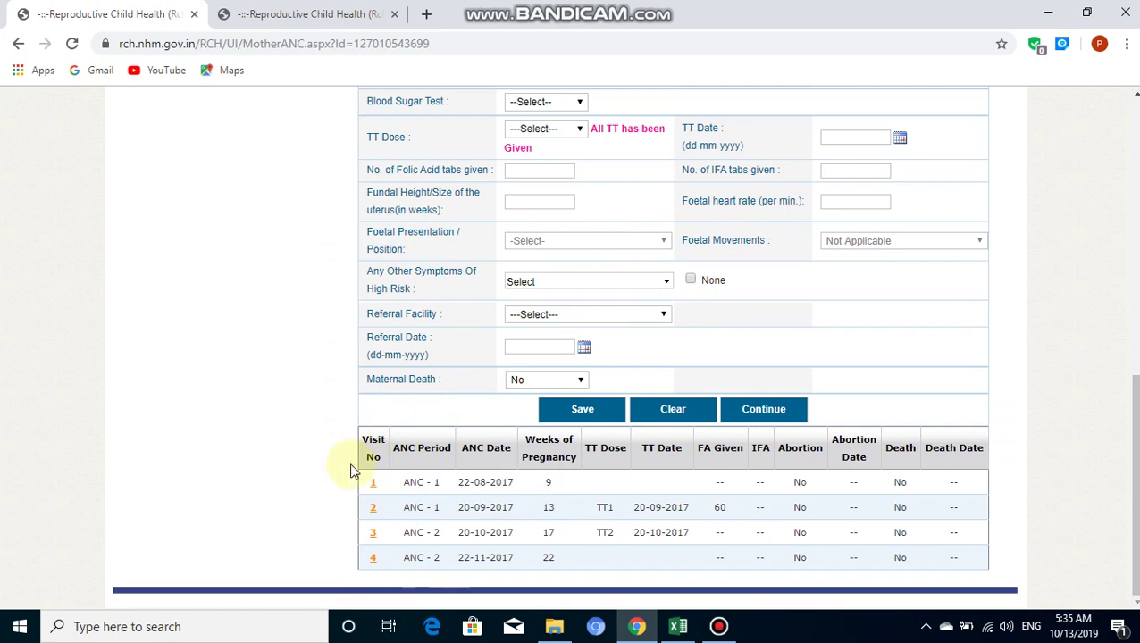
{"action": "left_click", "coordinate": [372, 559]}
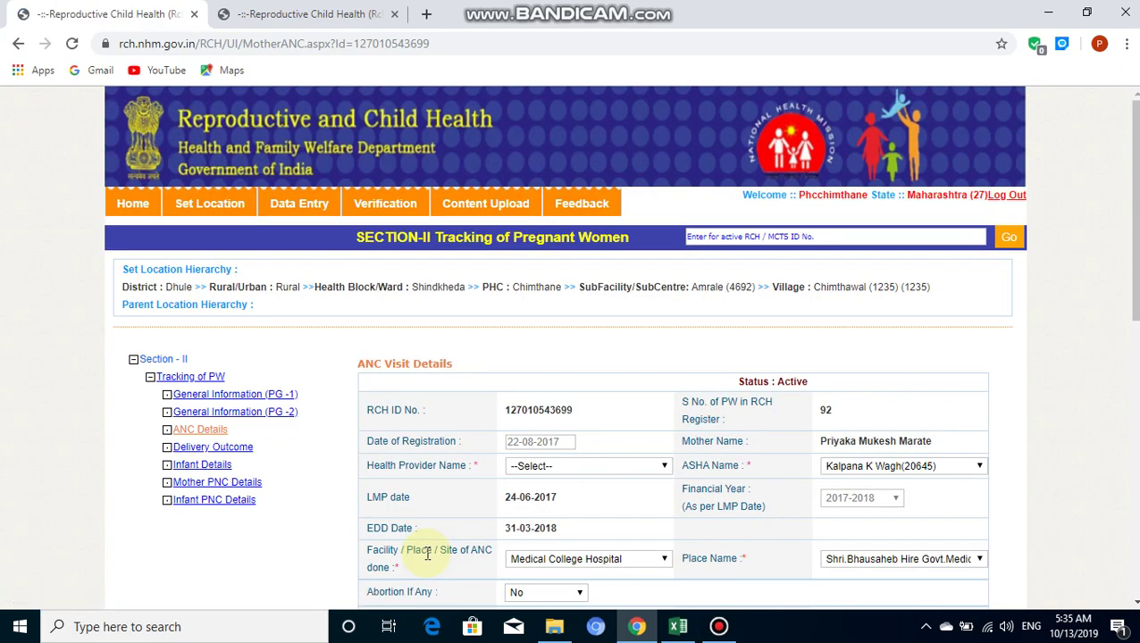
Select the listed health provider for visit 4 and set its ANC date to 01-03-2018.
{"action": "left_click", "coordinate": [625, 466]}
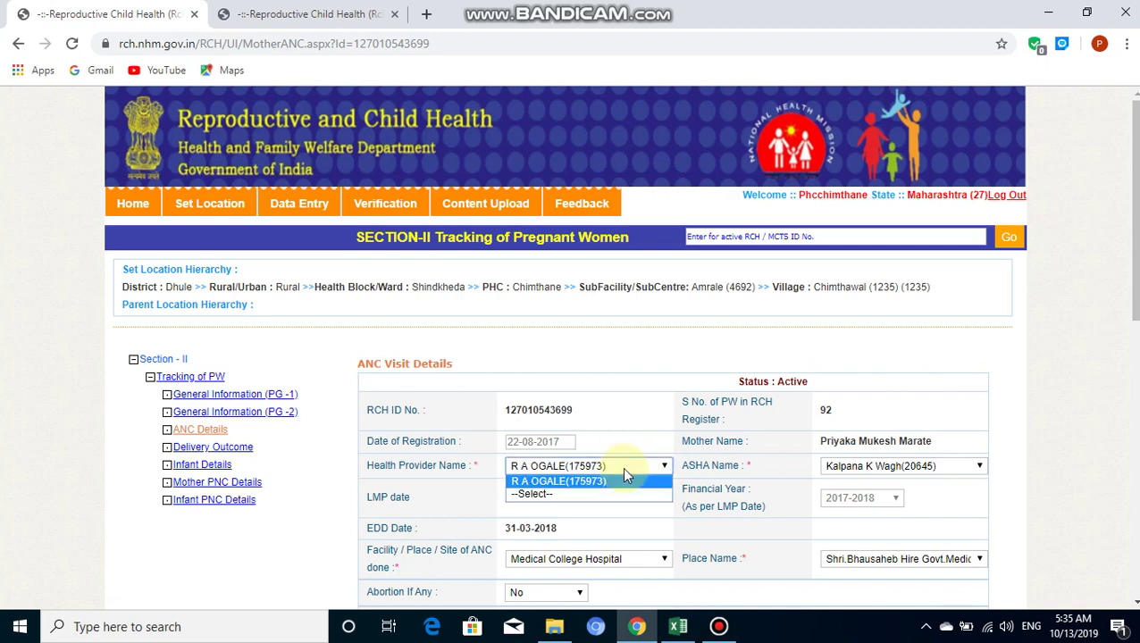
{"action": "left_click", "coordinate": [572, 479]}
{"action": "scroll", "coordinate": [638, 392], "scroll_direction": "down", "scroll_amount": 1}
{"action": "scroll", "coordinate": [638, 392], "scroll_direction": "down", "scroll_amount": 4}
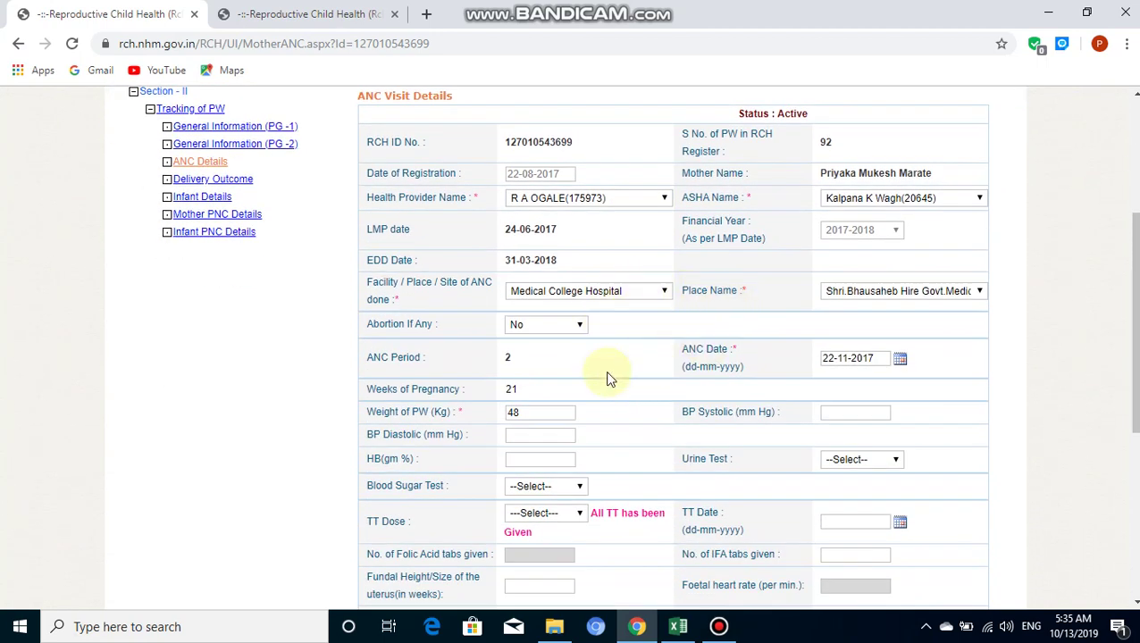
{"action": "left_click", "coordinate": [884, 357]}
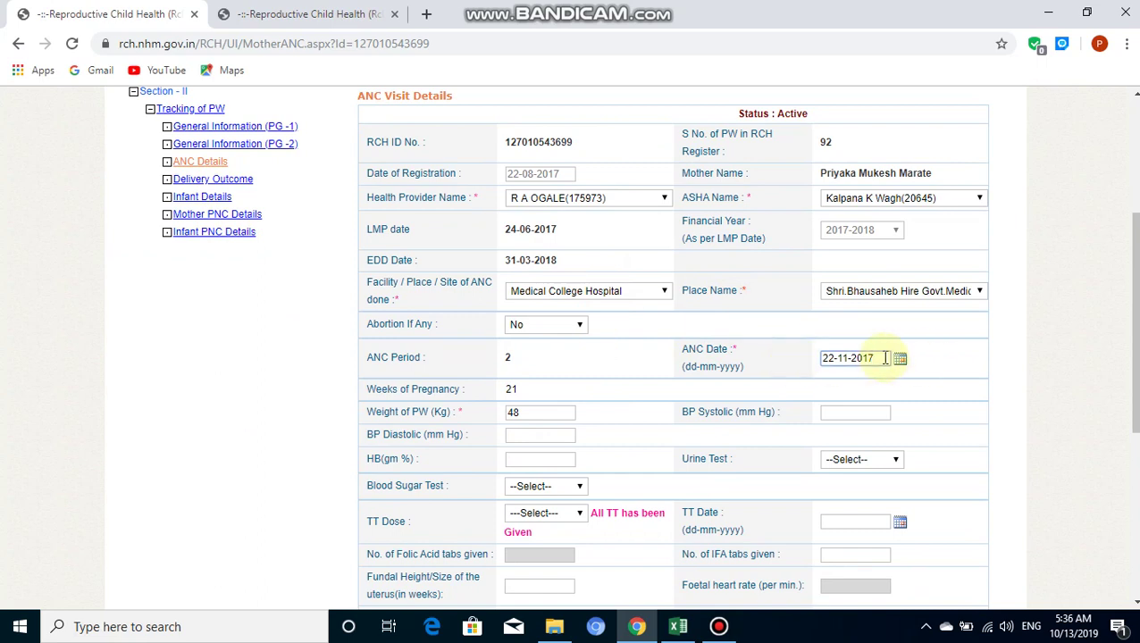
{"action": "key", "text": "BackSpace"}
{"action": "key", "text": "BackSpace"}
{"action": "key", "text": "BackSpace"}
{"action": "key", "text": "BackSpace"}
{"action": "key", "text": "BackSpace"}
{"action": "key", "text": "BackSpace"}
{"action": "key", "text": "BackSpace"}
{"action": "key", "text": "BackSpace"}
{"action": "key", "text": "BackSpace"}
{"action": "type", "text": "01-03-2018"}
Enter visit 4's measurements: weight 52 kg, blood pressure 120 systolic and 80 diastolic, and HB 11.
{"action": "key", "text": "Tab"}
{"action": "type", "text": "52"}
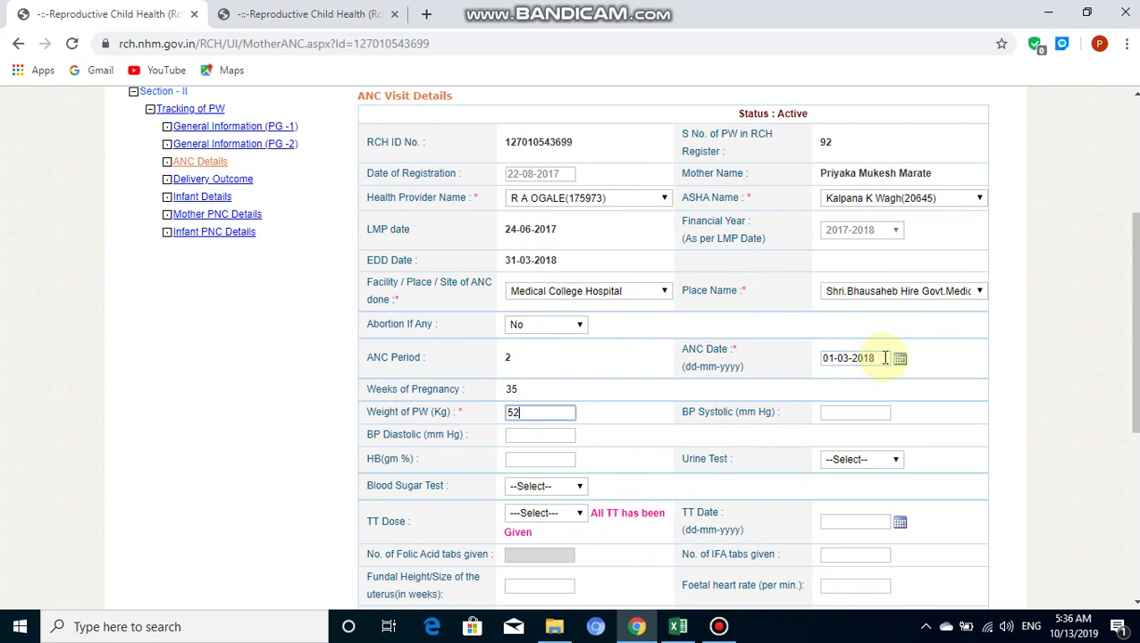
{"action": "key", "text": "Tab"}
{"action": "type", "text": "120"}
{"action": "key", "text": "Tab"}
{"action": "type", "text": "80"}
{"action": "key", "text": "Tab"}
{"action": "key", "text": "Tab"}
{"action": "key", "text": "Tab"}
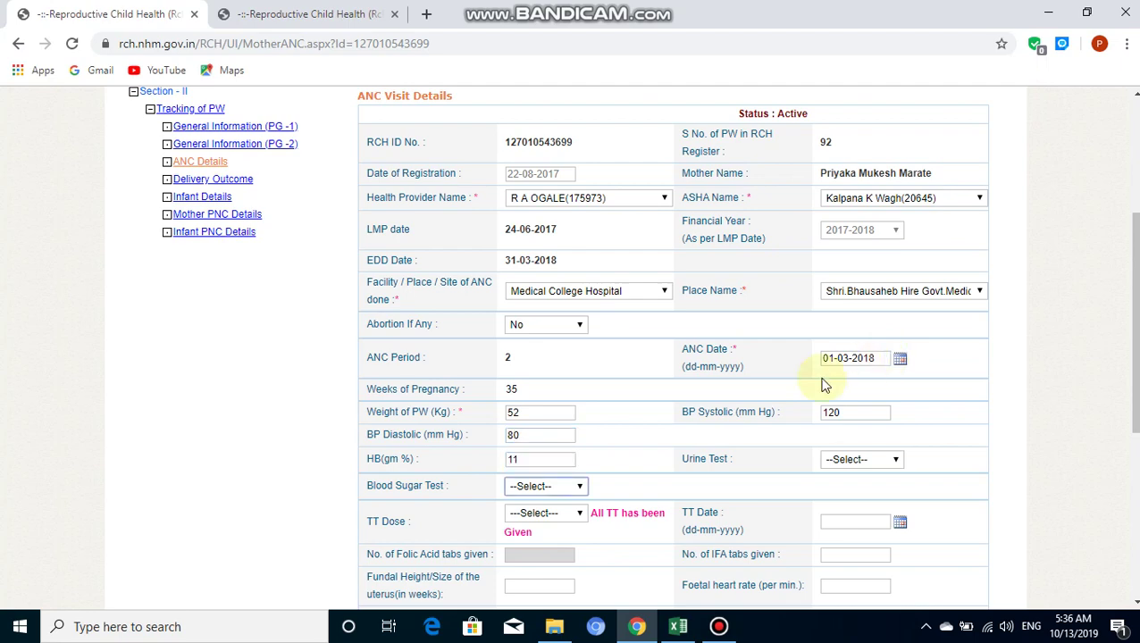
{"action": "left_click", "coordinate": [648, 465]}
Save the updated ANC details of visit 4 and dismiss the save message.
{"action": "scroll", "coordinate": [648, 467], "scroll_direction": "down", "scroll_amount": 1}
{"action": "scroll", "coordinate": [648, 466], "scroll_direction": "down", "scroll_amount": 6}
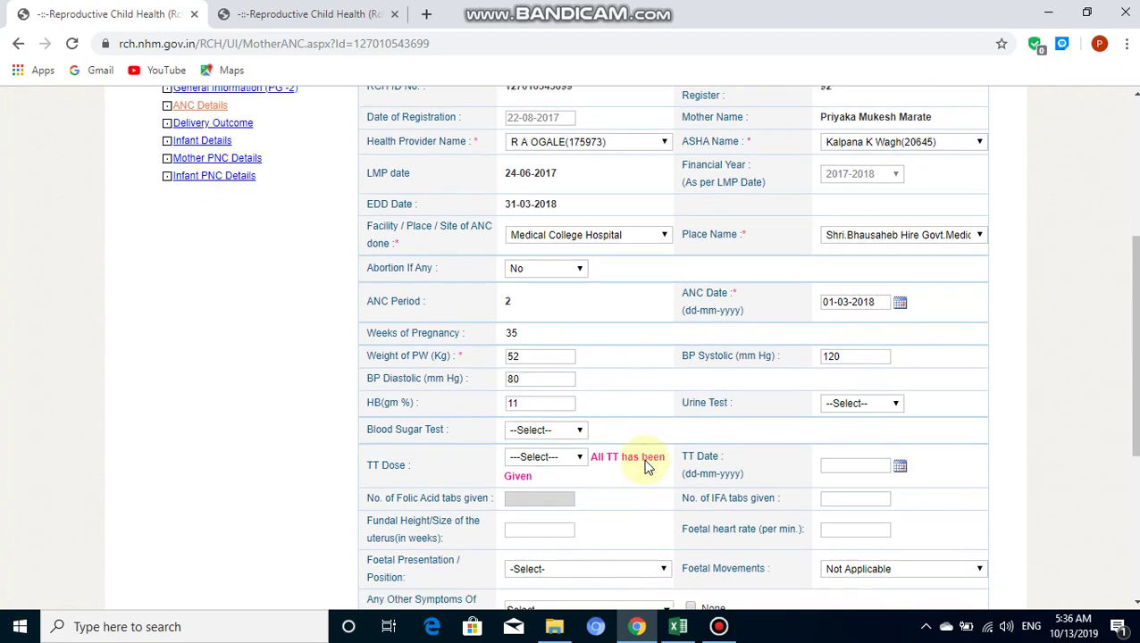
{"action": "left_click", "coordinate": [585, 413]}
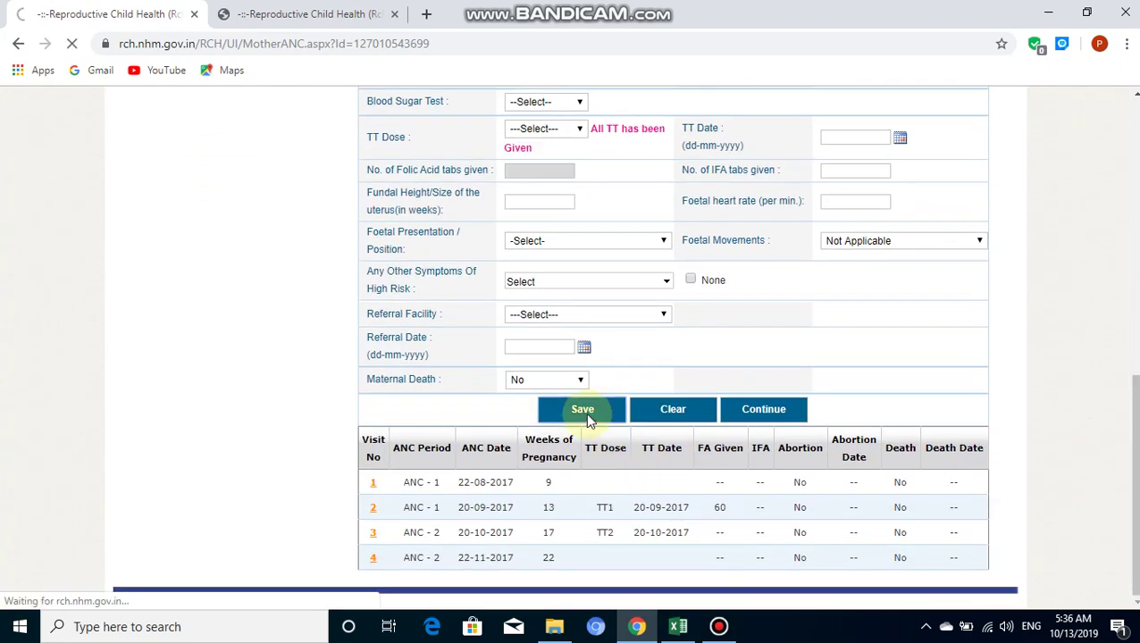
{"action": "key", "text": "Return"}
Load ANC visit 3 for editing and select the listed health provider.
{"action": "scroll", "coordinate": [586, 413], "scroll_direction": "down", "scroll_amount": 1}
{"action": "scroll", "coordinate": [585, 412], "scroll_direction": "down", "scroll_amount": 7}
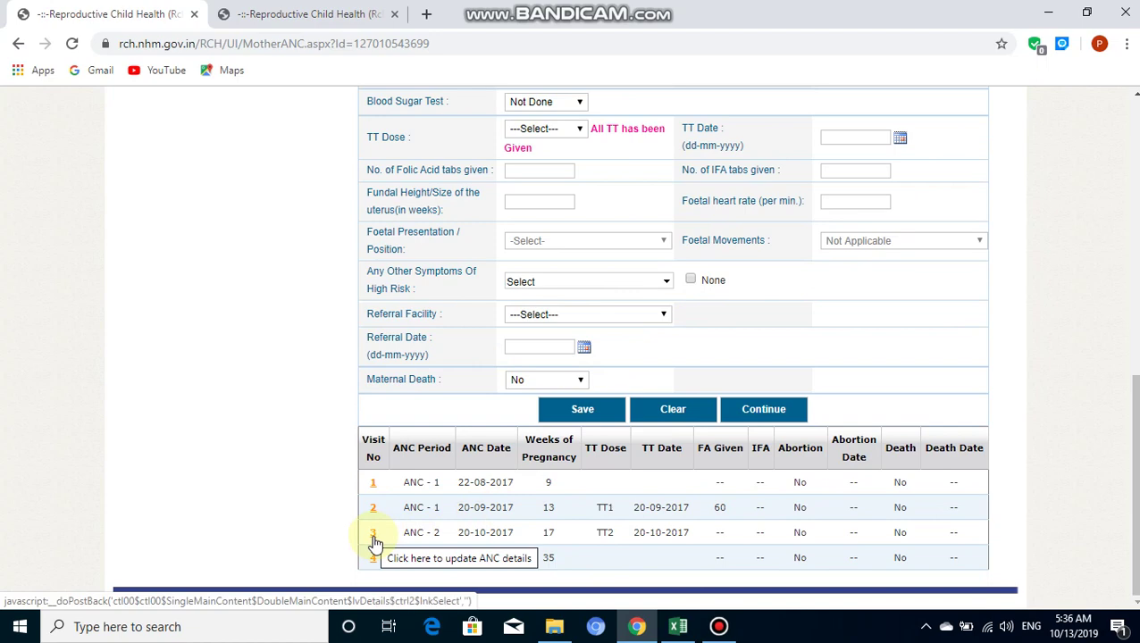
{"action": "left_click", "coordinate": [374, 539]}
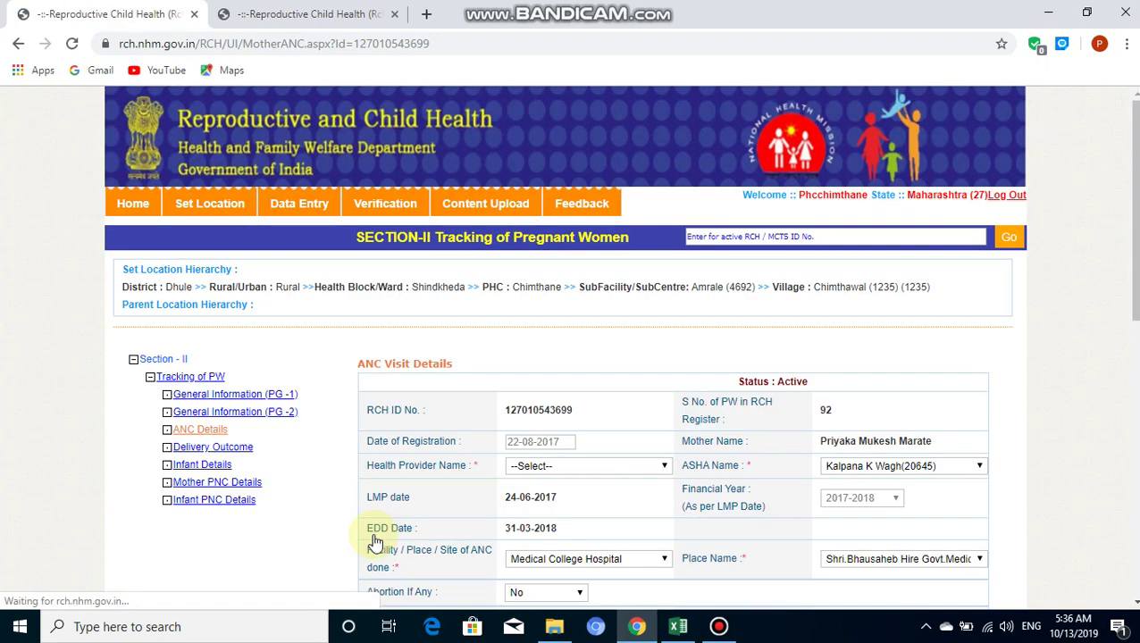
{"action": "scroll", "coordinate": [375, 536], "scroll_direction": "down", "scroll_amount": 2}
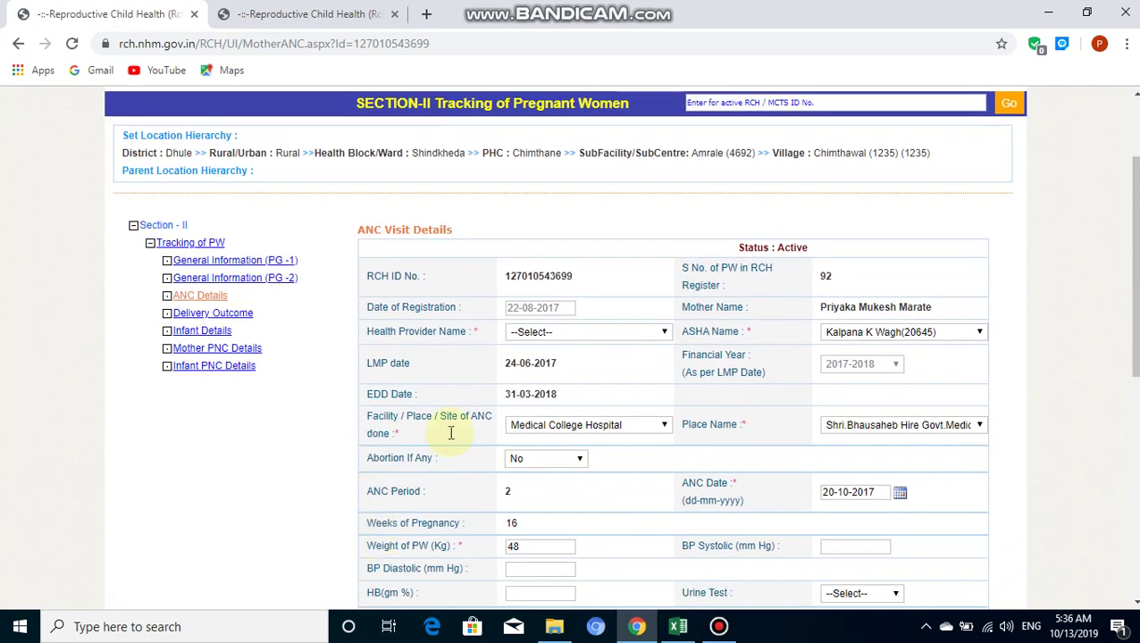
{"action": "left_click", "coordinate": [541, 338]}
{"action": "left_click", "coordinate": [598, 345]}
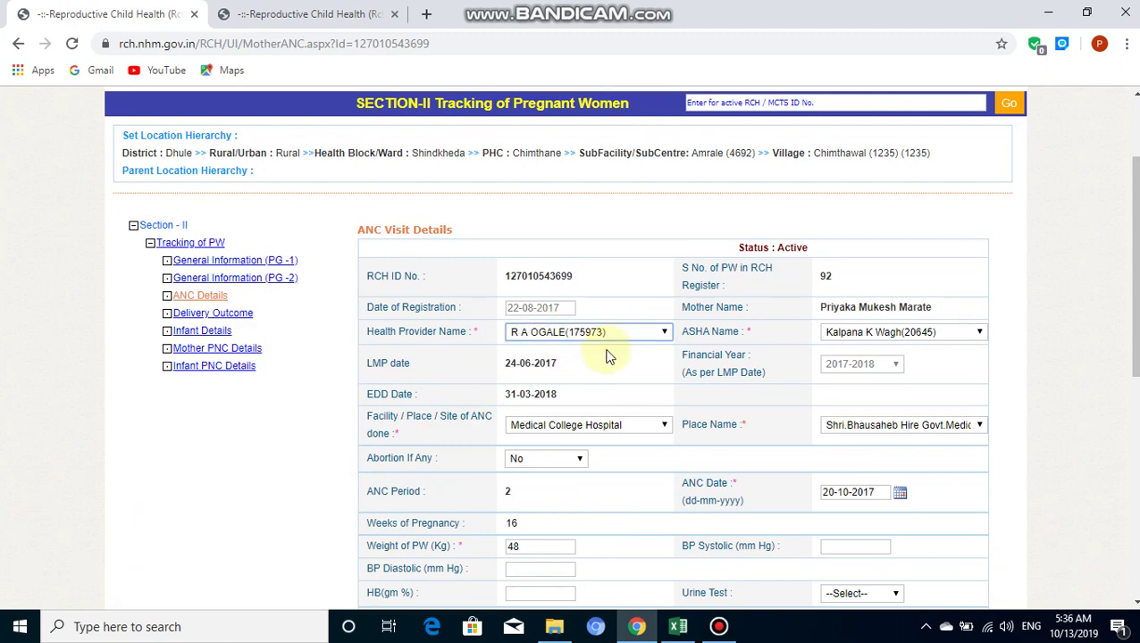
Set the ANC date of visit 3 to 01-02-2018.
{"action": "scroll", "coordinate": [619, 352], "scroll_direction": "down", "scroll_amount": 1}
{"action": "scroll", "coordinate": [619, 351], "scroll_direction": "down", "scroll_amount": 2}
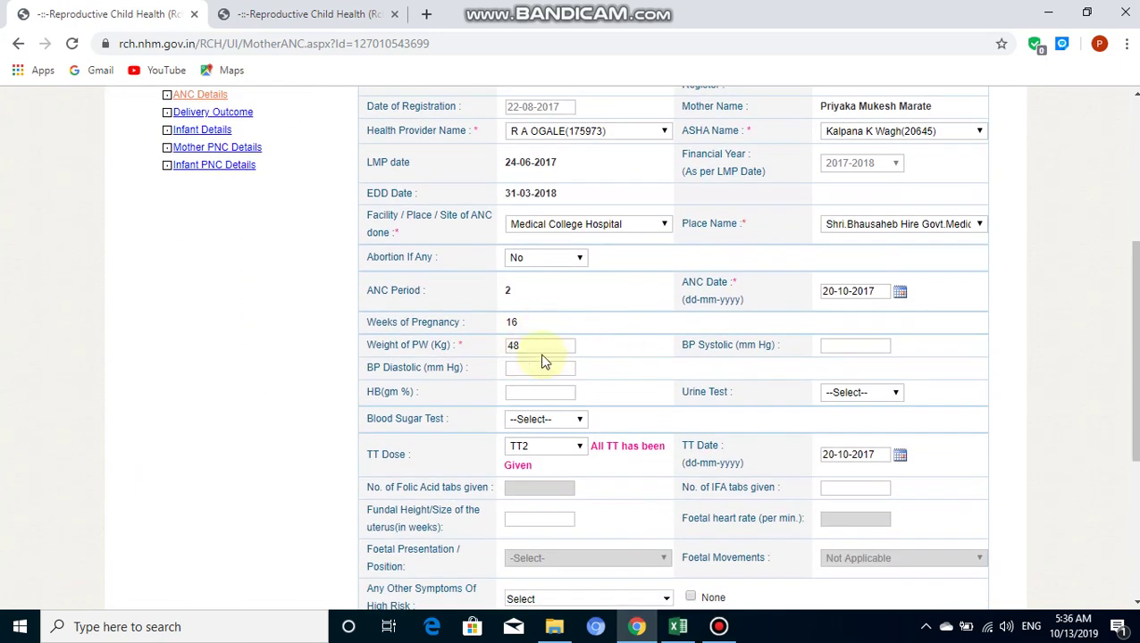
{"action": "left_click", "coordinate": [855, 291]}
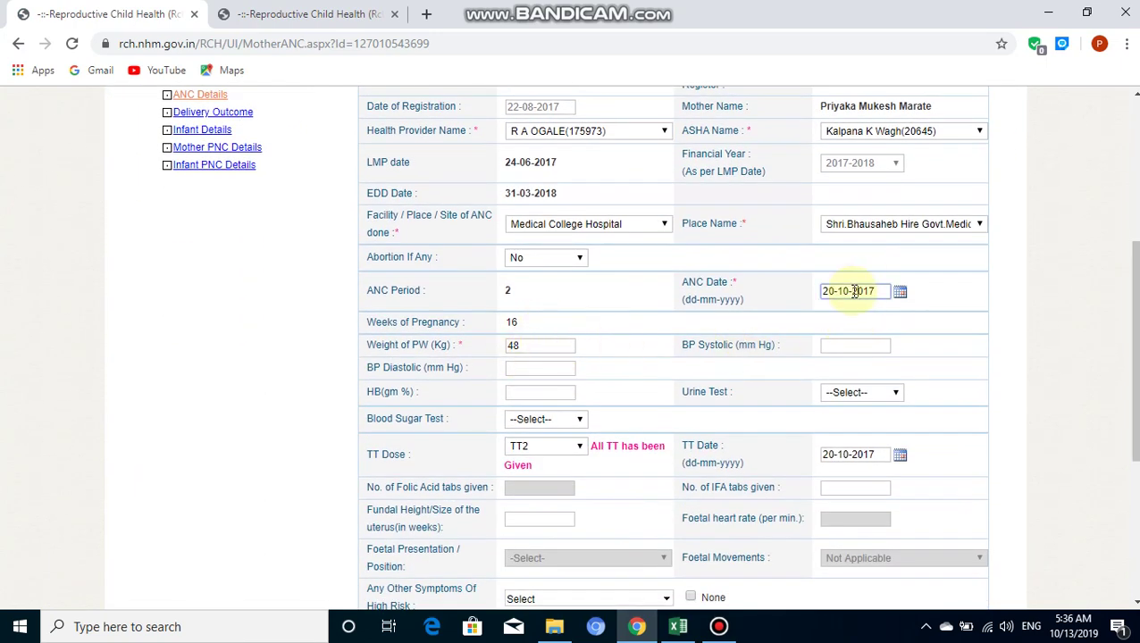
{"action": "key", "text": "BackSpace"}
{"action": "key", "text": "BackSpace"}
{"action": "key", "text": "BackSpace"}
{"action": "type", "text": "02-"}
{"action": "left_click", "coordinate": [836, 295]}
{"action": "key", "text": "BackSpace"}
{"action": "key", "text": "BackSpace"}
{"action": "type", "text": "01"}
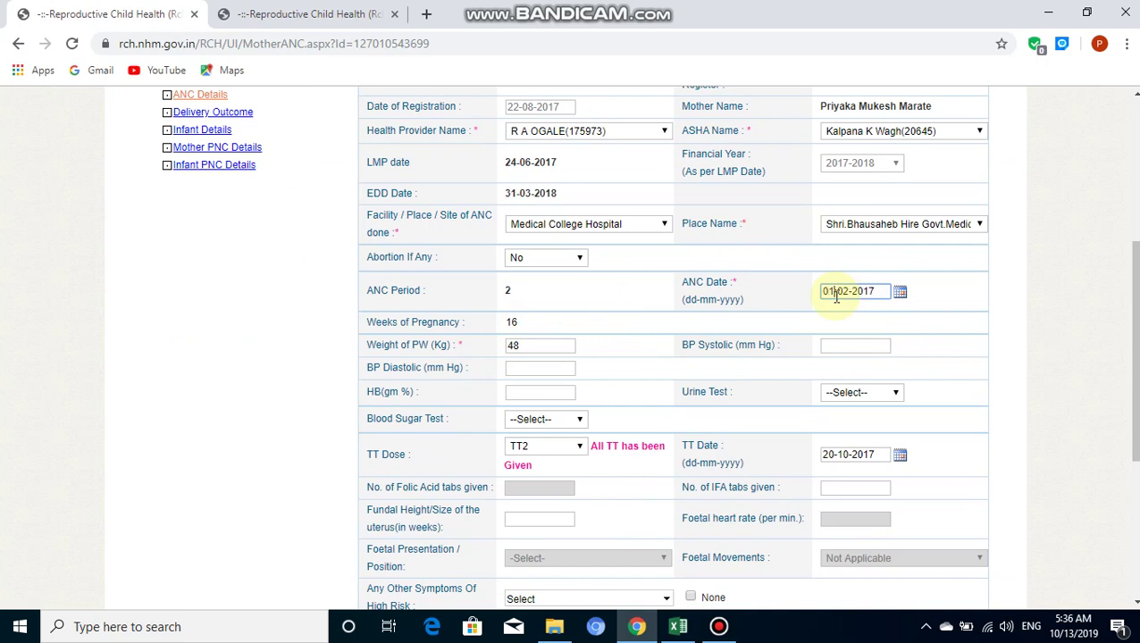
{"action": "left_click", "coordinate": [834, 344]}
{"action": "left_click", "coordinate": [877, 292]}
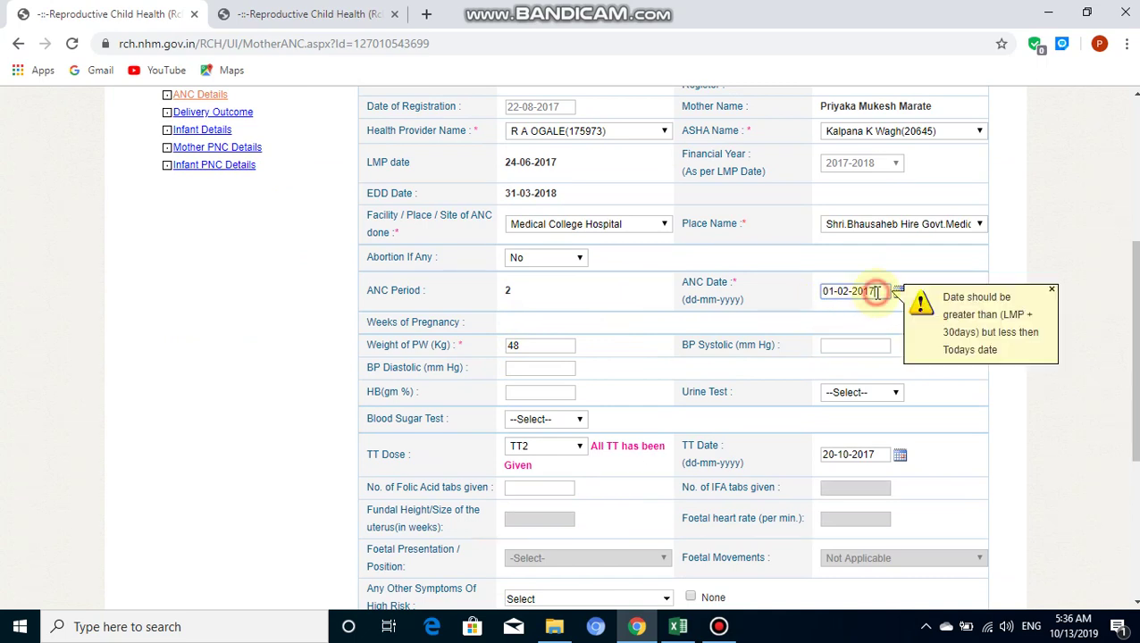
{"action": "key", "text": "BackSpace"}
{"action": "key", "text": "Tab"}
Enter visit 3's measurements: blood pressure 120 systolic and 80 diastolic, HB 11, and weight 50 kg.
{"action": "key", "text": "Tab"}
{"action": "type", "text": "120"}
{"action": "key", "text": "Tab"}
{"action": "type", "text": "80"}
{"action": "key", "text": "Tab"}
{"action": "type", "text": "1"}
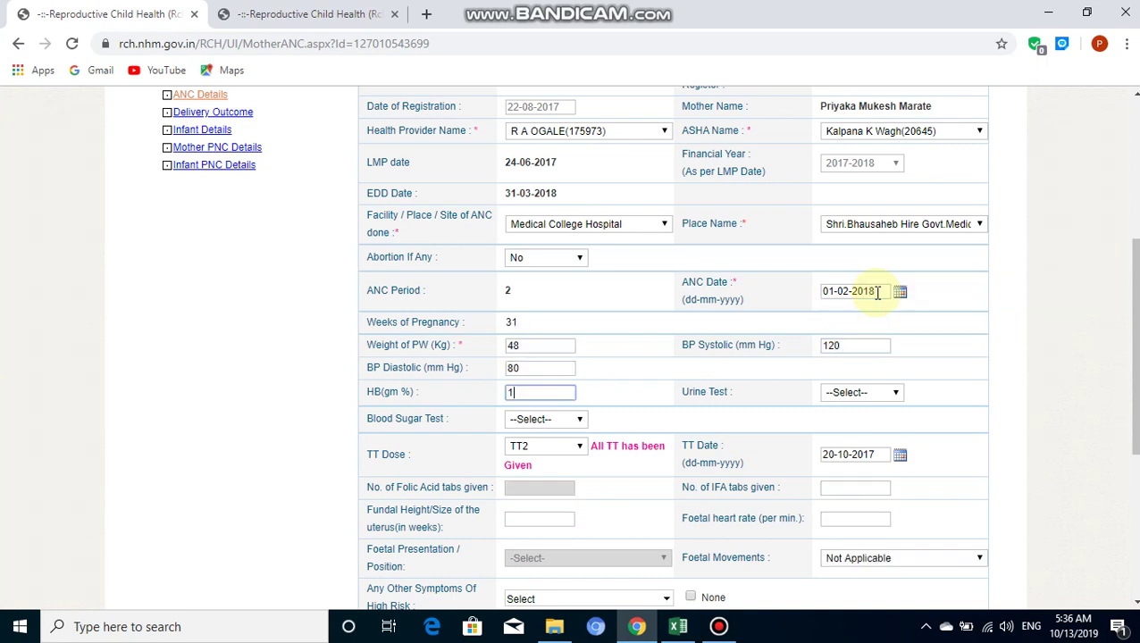
{"action": "type", "text": "1"}
{"action": "left_click", "coordinate": [545, 345]}
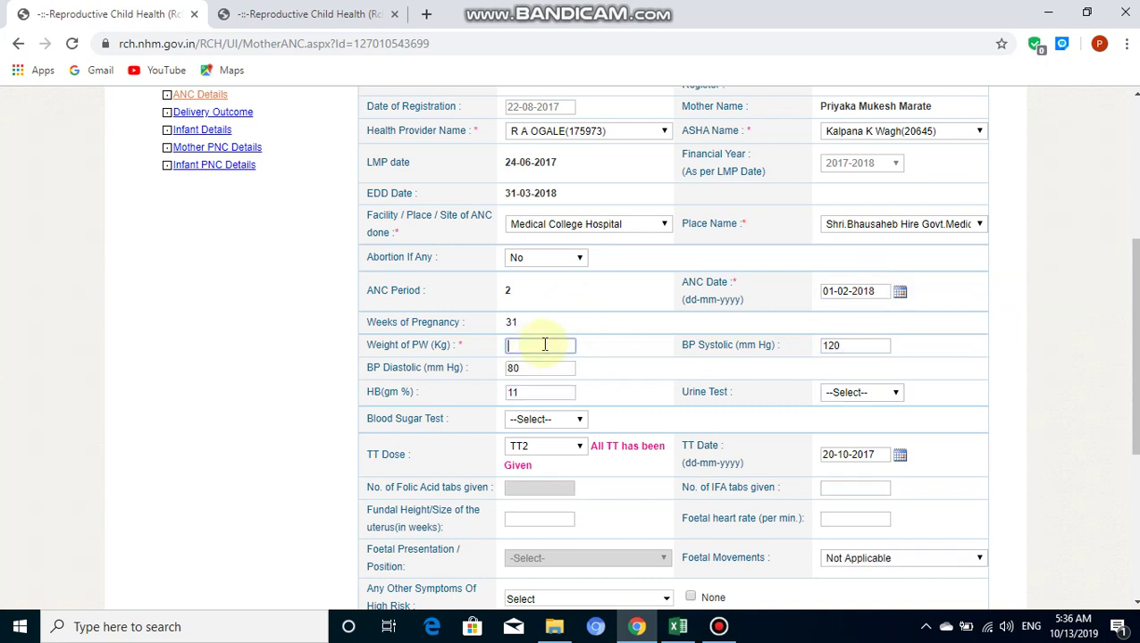
{"action": "type", "text": "50"}
{"action": "left_click", "coordinate": [611, 374]}
Save the updated ANC details of visit 3.
{"action": "scroll", "coordinate": [611, 375], "scroll_direction": "down", "scroll_amount": 3}
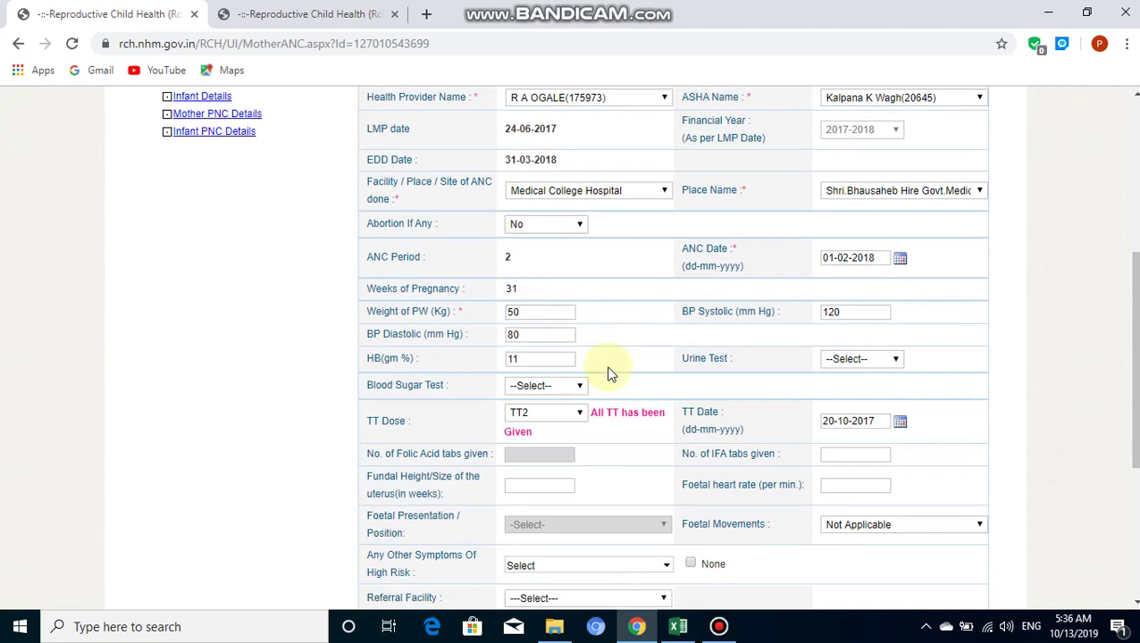
{"action": "scroll", "coordinate": [611, 375], "scroll_direction": "down", "scroll_amount": 1}
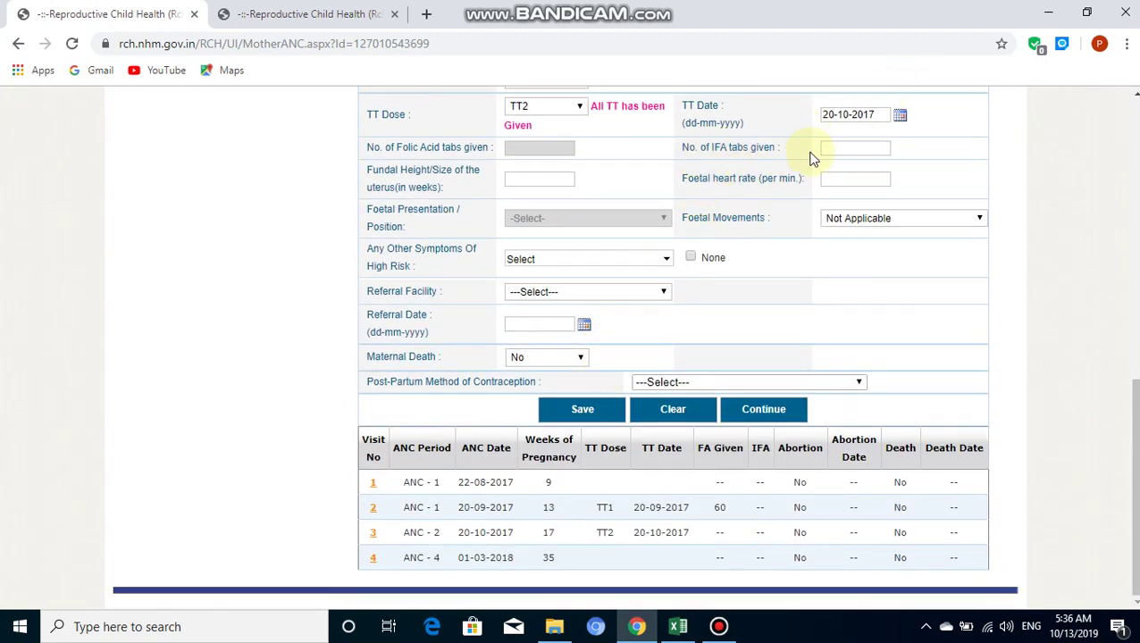
{"action": "left_click", "coordinate": [595, 414]}
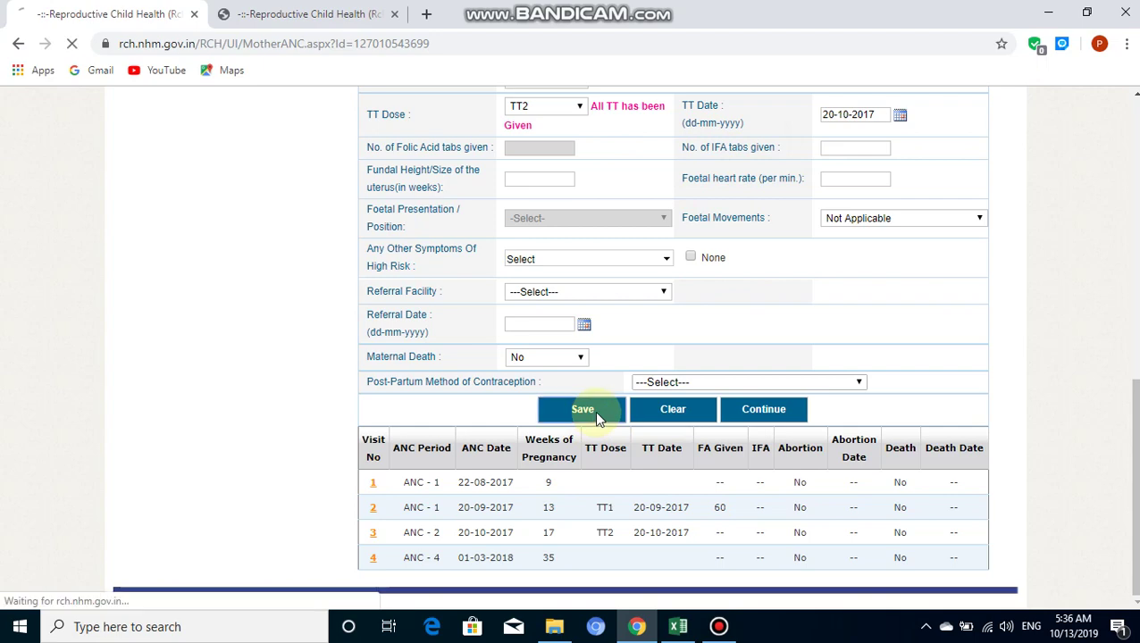
Load ANC visit 2 for editing and select the listed health provider.
{"action": "scroll", "coordinate": [594, 413], "scroll_direction": "down", "scroll_amount": 7}
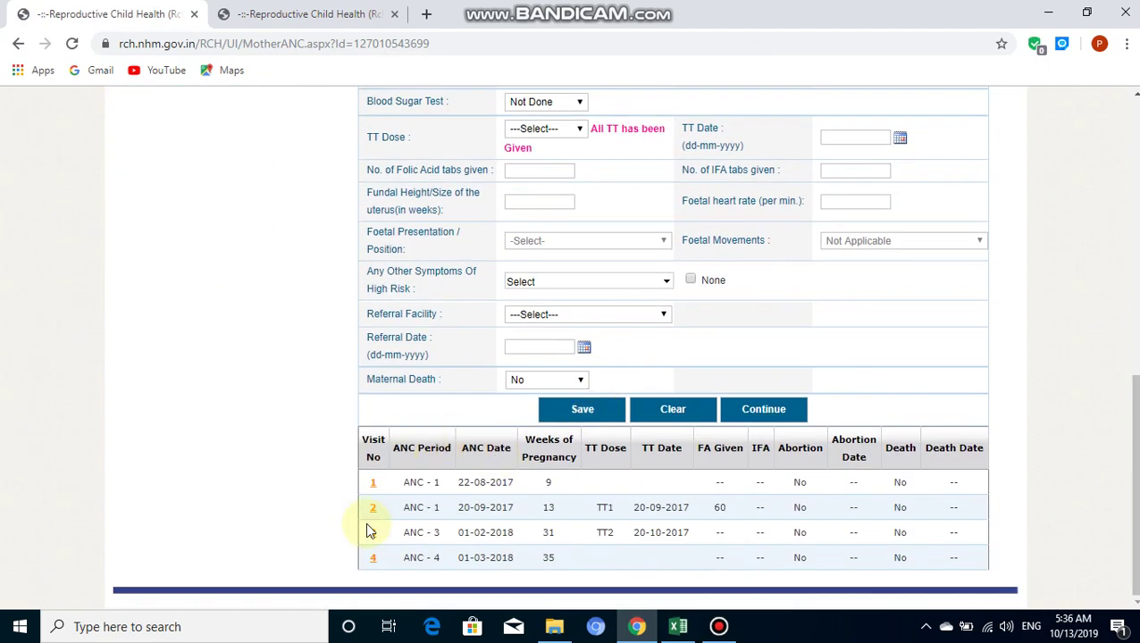
{"action": "left_click", "coordinate": [374, 507]}
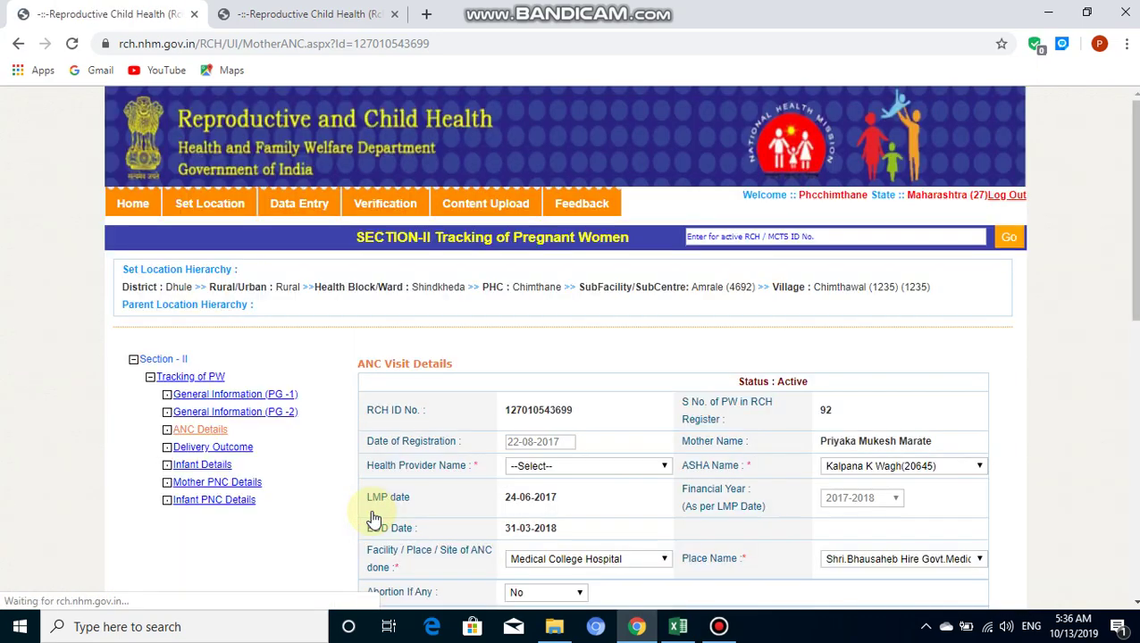
{"action": "scroll", "coordinate": [374, 518], "scroll_direction": "down", "scroll_amount": 1}
{"action": "scroll", "coordinate": [373, 519], "scroll_direction": "down", "scroll_amount": 1}
{"action": "left_click", "coordinate": [532, 399]}
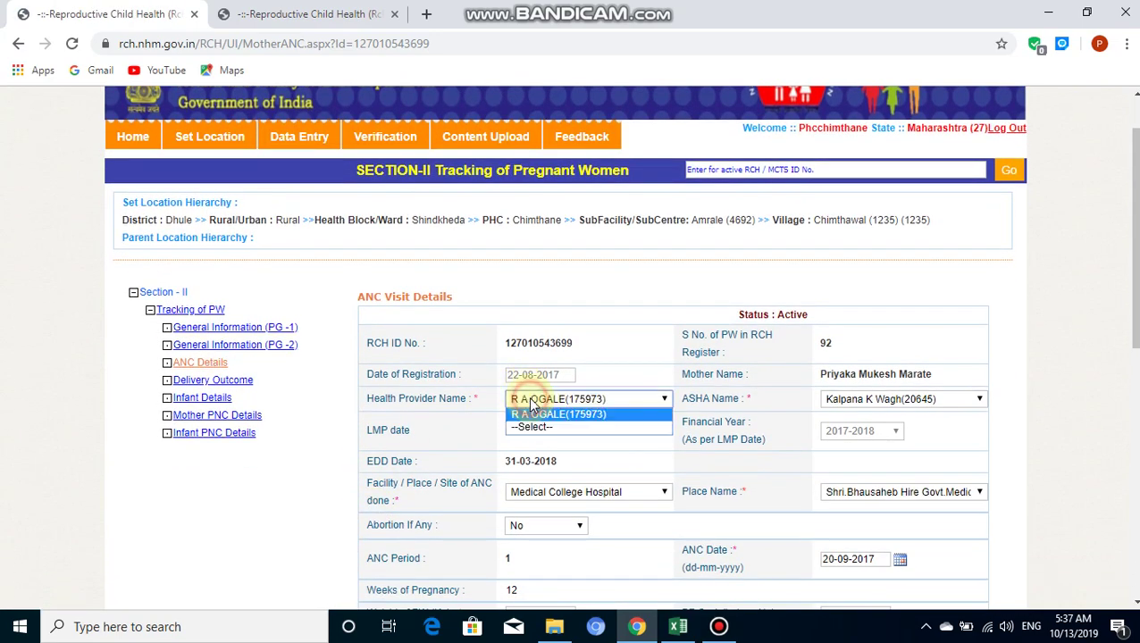
{"action": "left_click", "coordinate": [535, 411]}
Set visit 2's ANC facility to Primary Health Centre with Chimthane as the place name.
{"action": "scroll", "coordinate": [633, 429], "scroll_direction": "down", "scroll_amount": 2}
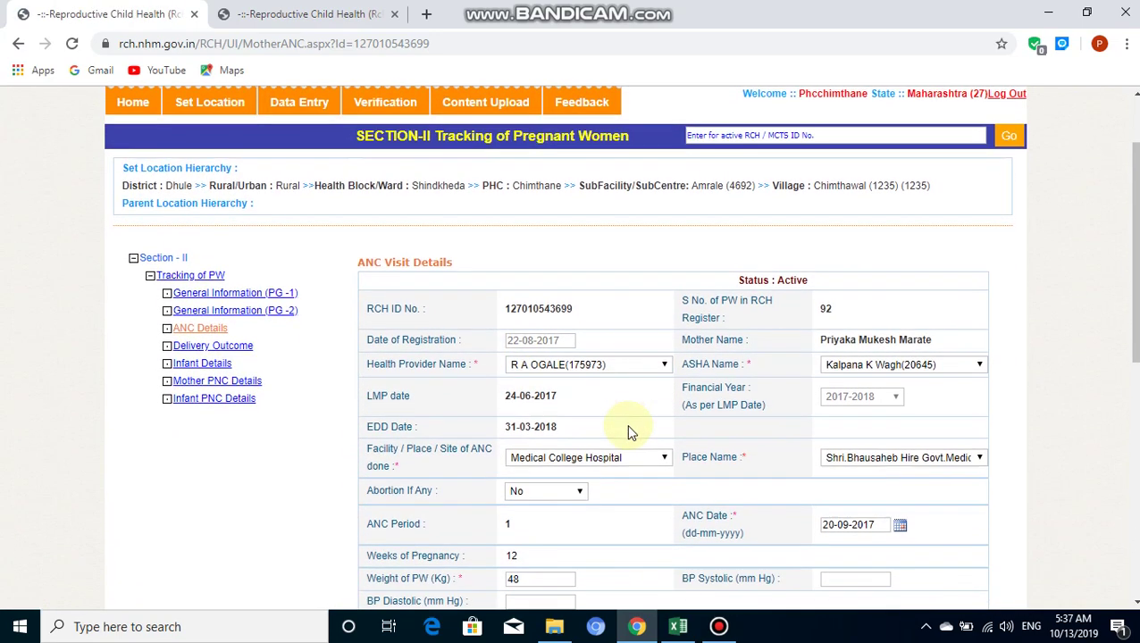
{"action": "left_click", "coordinate": [633, 327]}
{"action": "key", "text": "p"}
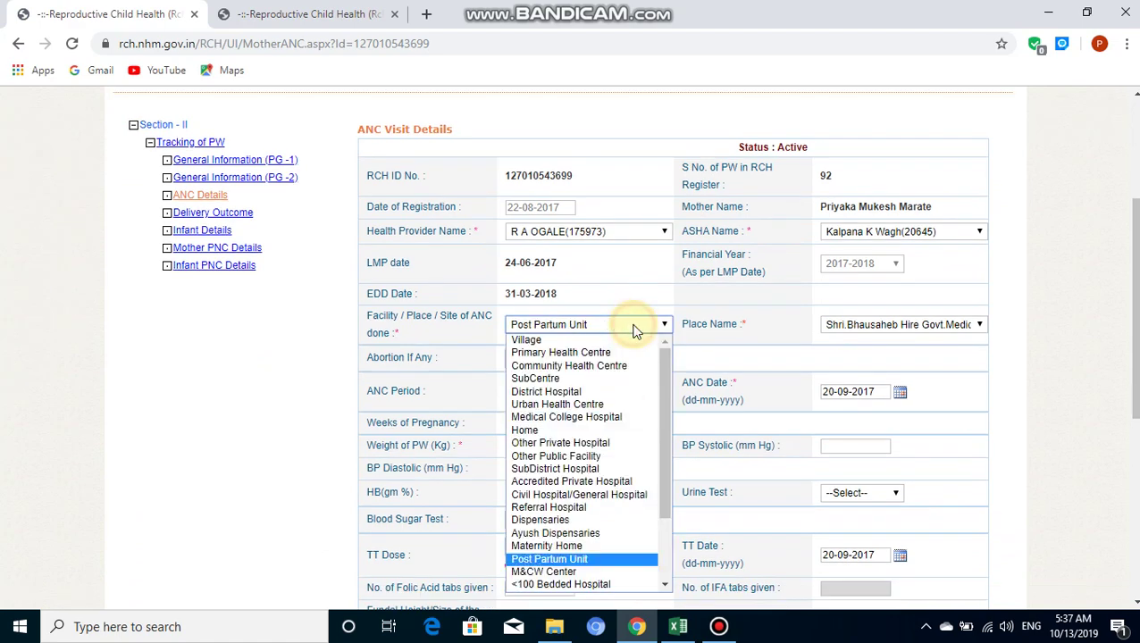
{"action": "key", "text": "p"}
{"action": "key", "text": "Return"}
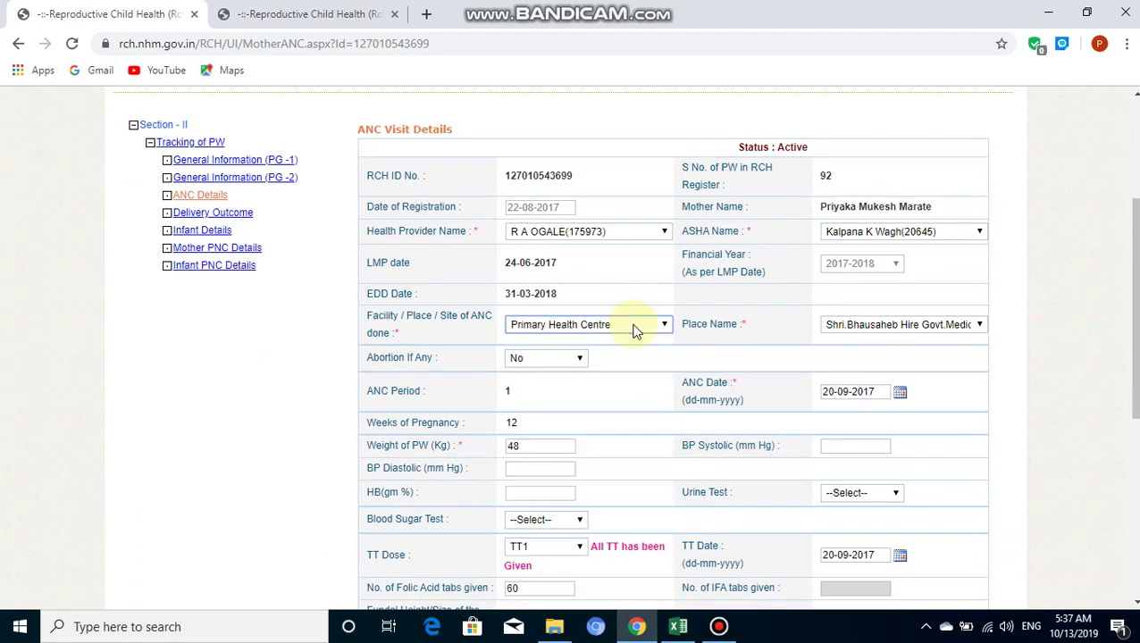
{"action": "left_click", "coordinate": [891, 329]}
{"action": "key", "text": "c"}
{"action": "key", "text": "Return"}
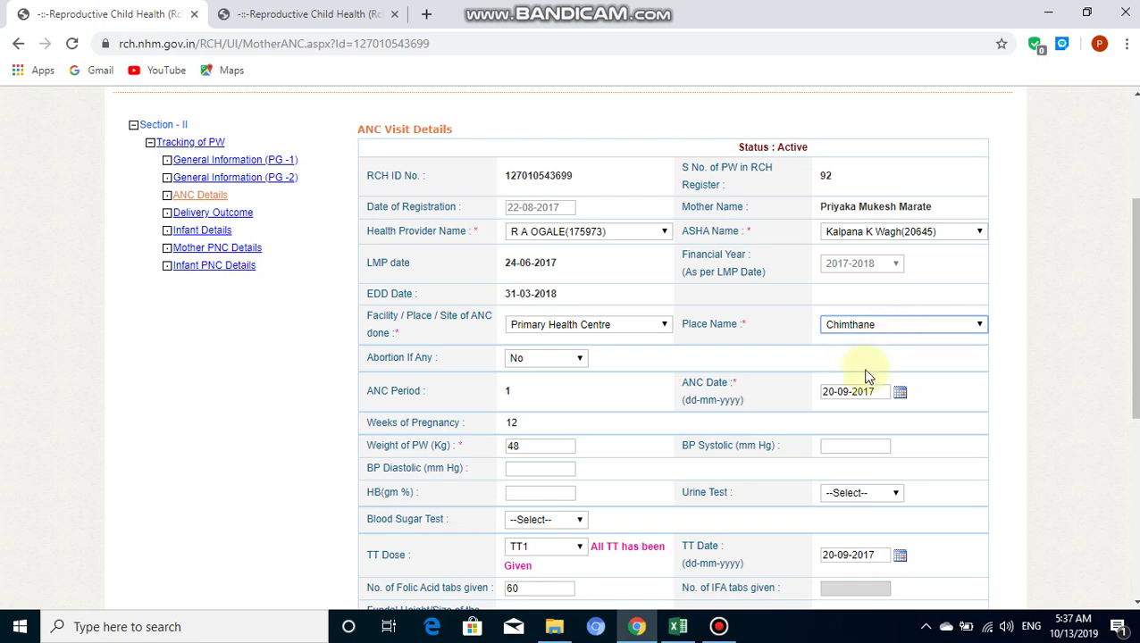
Set the ANC date of visit 2 to 01-10-2017.
{"action": "left_click", "coordinate": [884, 393]}
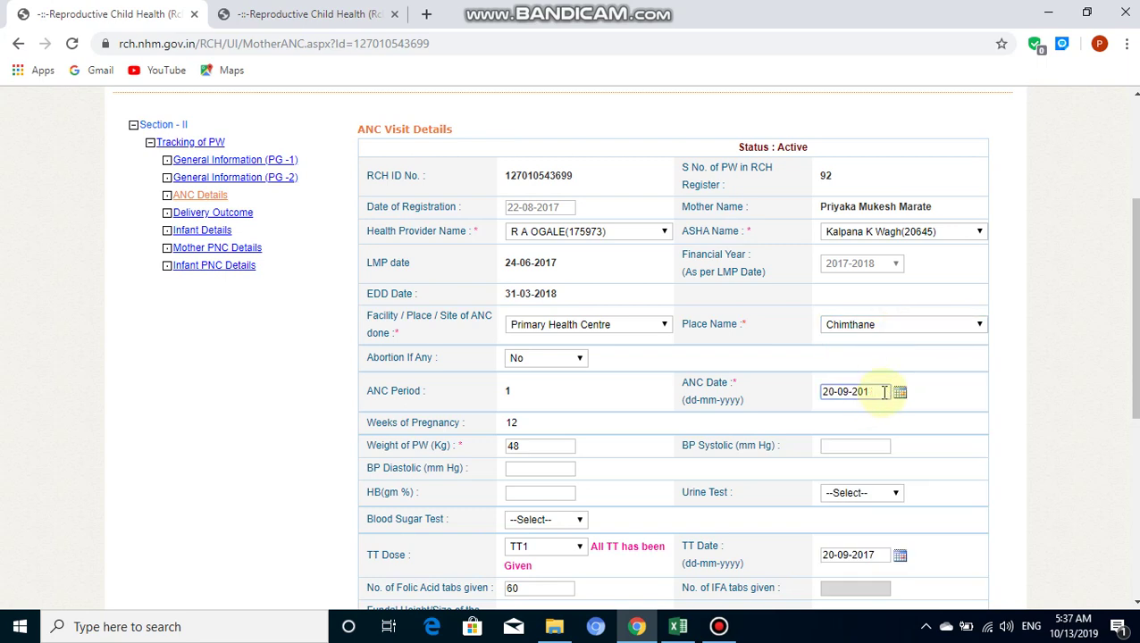
{"action": "key", "text": "BackSpace"}
{"action": "key", "text": "BackSpace"}
{"action": "key", "text": "BackSpace"}
{"action": "key", "text": "BackSpace"}
{"action": "key", "text": "BackSpace"}
{"action": "key", "text": "BackSpace"}
{"action": "key", "text": "BackSpace"}
{"action": "key", "text": "Tab"}
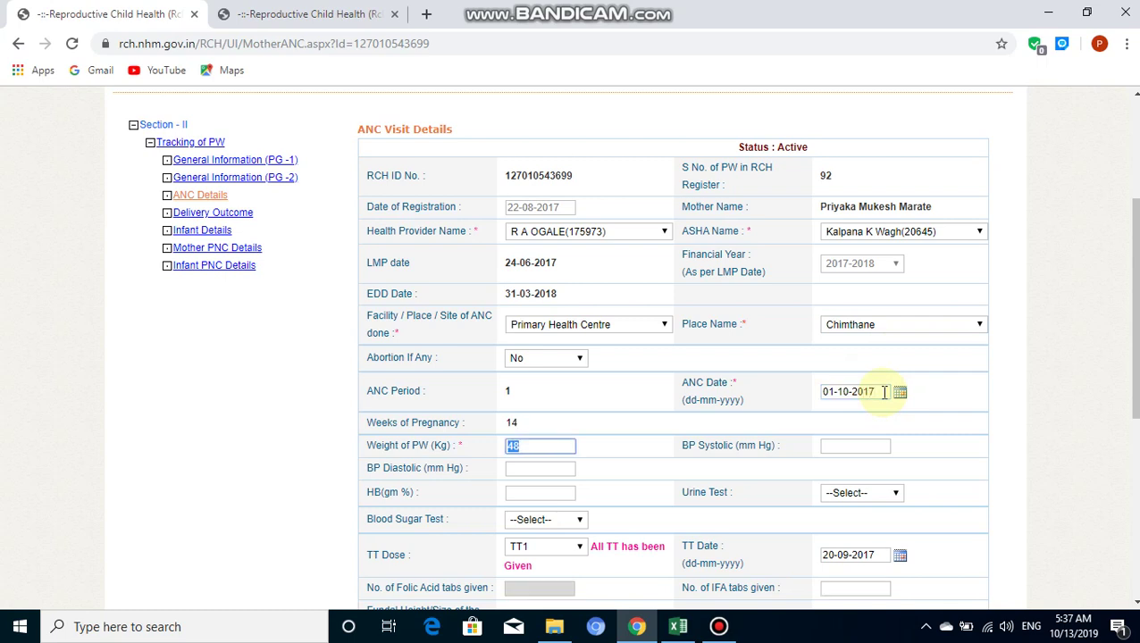
Enter visit 2's blood pressure as 120 systolic and 80 diastolic, and its HB as 11.
{"action": "key", "text": "Tab"}
{"action": "type", "text": "120"}
{"action": "key", "text": "Tab"}
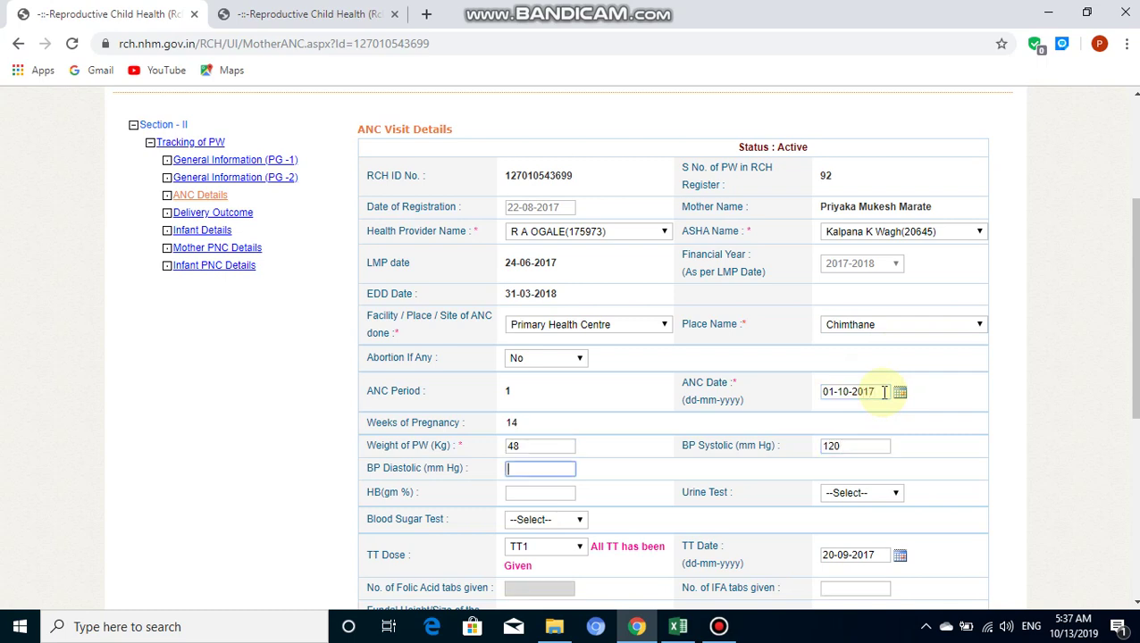
{"action": "type", "text": "80"}
{"action": "key", "text": "Tab"}
{"action": "type", "text": "1"}
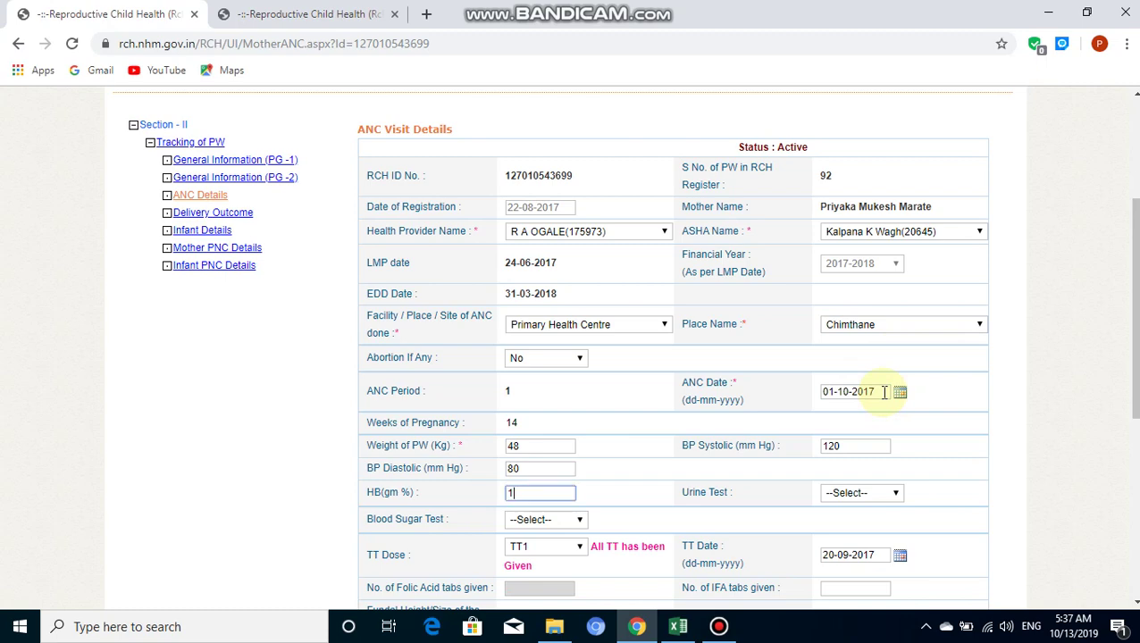
{"action": "left_click", "coordinate": [649, 480]}
Copy visit 2's ANC date into its TT date so that the TT1 dose is dated 01-10-2017.
{"action": "scroll", "coordinate": [647, 482], "scroll_direction": "down", "scroll_amount": 3}
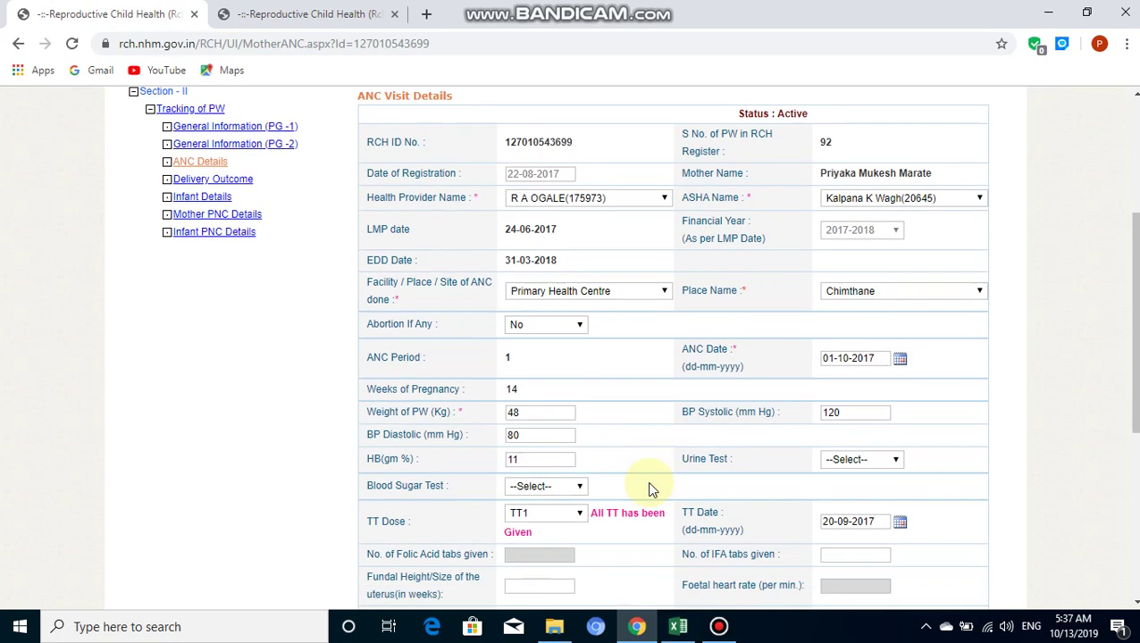
{"action": "left_click_drag", "start_coordinate": [873, 259], "coordinate": [682, 265]}
{"action": "key", "text": "ctrl+c"}
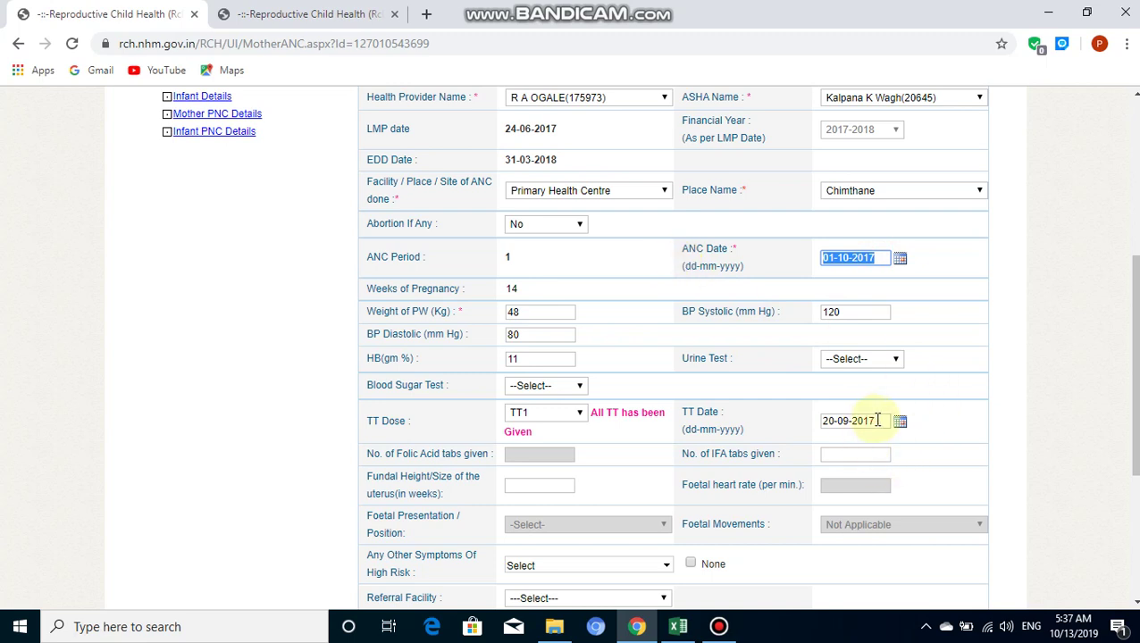
{"action": "left_click_drag", "start_coordinate": [878, 420], "coordinate": [743, 425]}
{"action": "key", "text": "ctrl+v"}
{"action": "scroll", "coordinate": [756, 433], "scroll_direction": "down", "scroll_amount": 1}
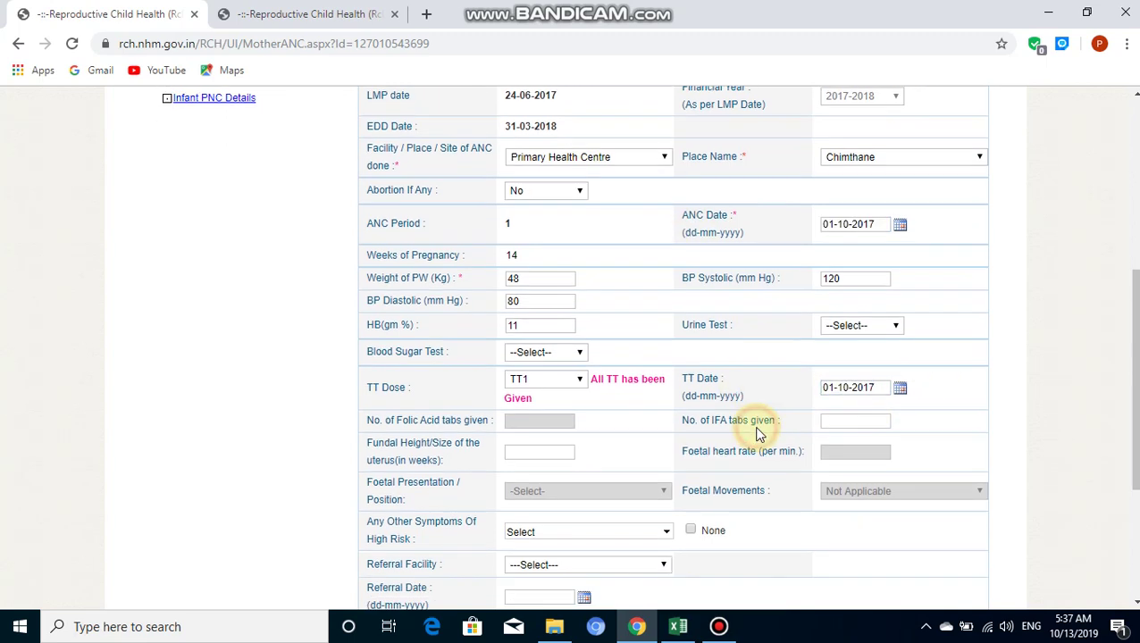
Set the number of IFA tabs given at visit 2 to 180 and save the visit, dismissing the save message.
{"action": "scroll", "coordinate": [756, 432], "scroll_direction": "down", "scroll_amount": 2}
{"action": "left_click", "coordinate": [832, 288]}
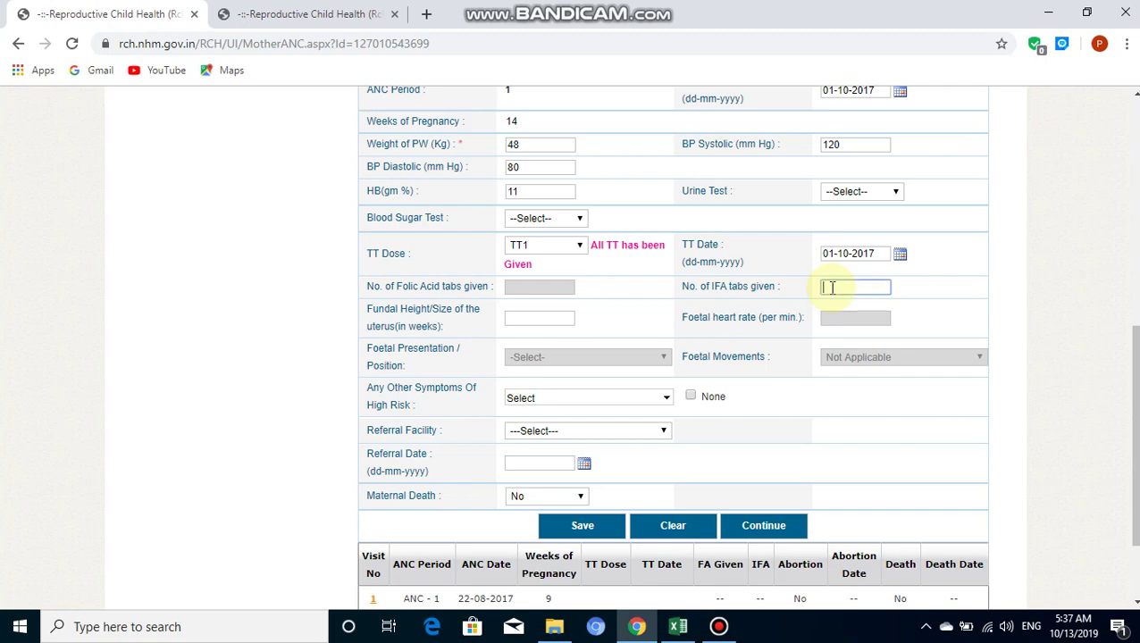
{"action": "type", "text": "180"}
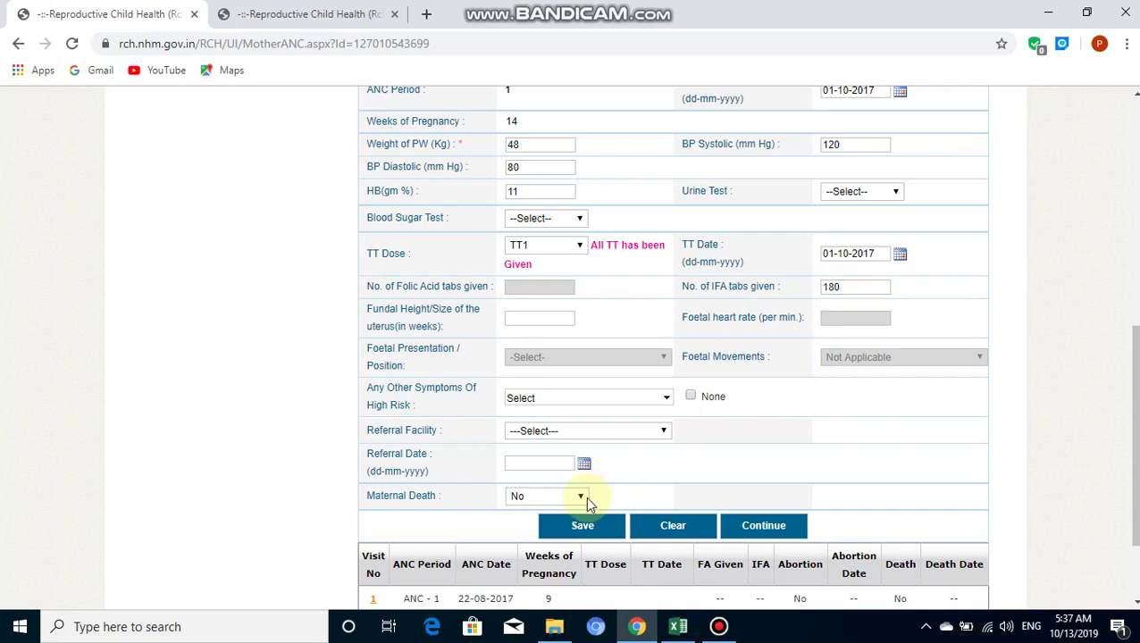
{"action": "left_click", "coordinate": [589, 525]}
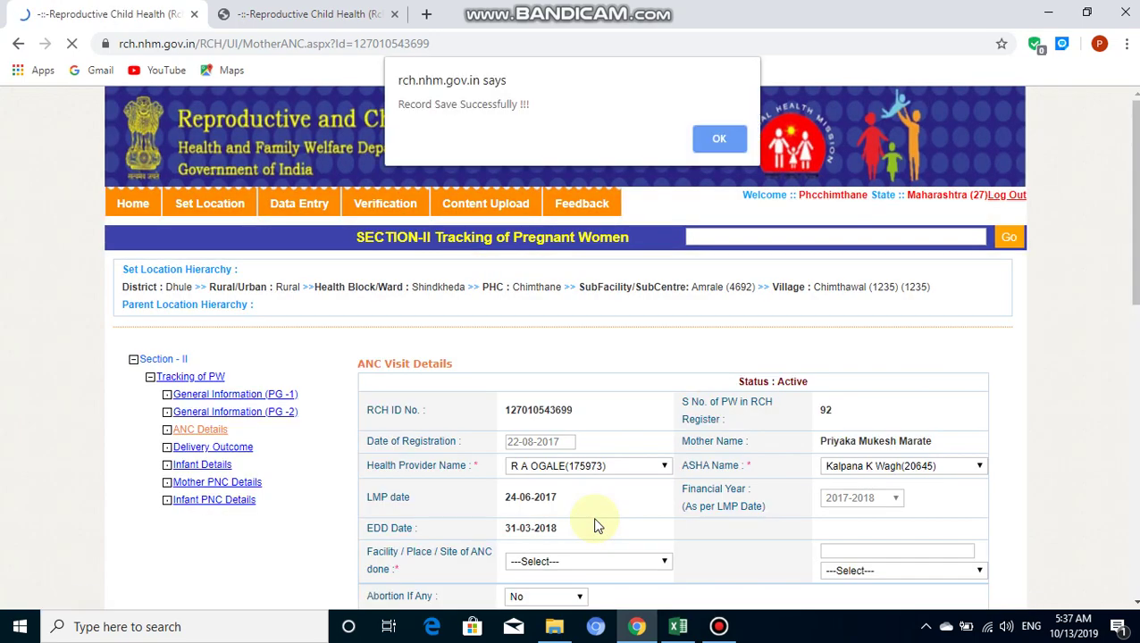
{"action": "key", "text": "Return"}
Load ANC visit 1 for editing and select the listed health provider.
{"action": "scroll", "coordinate": [597, 525], "scroll_direction": "down", "scroll_amount": 8}
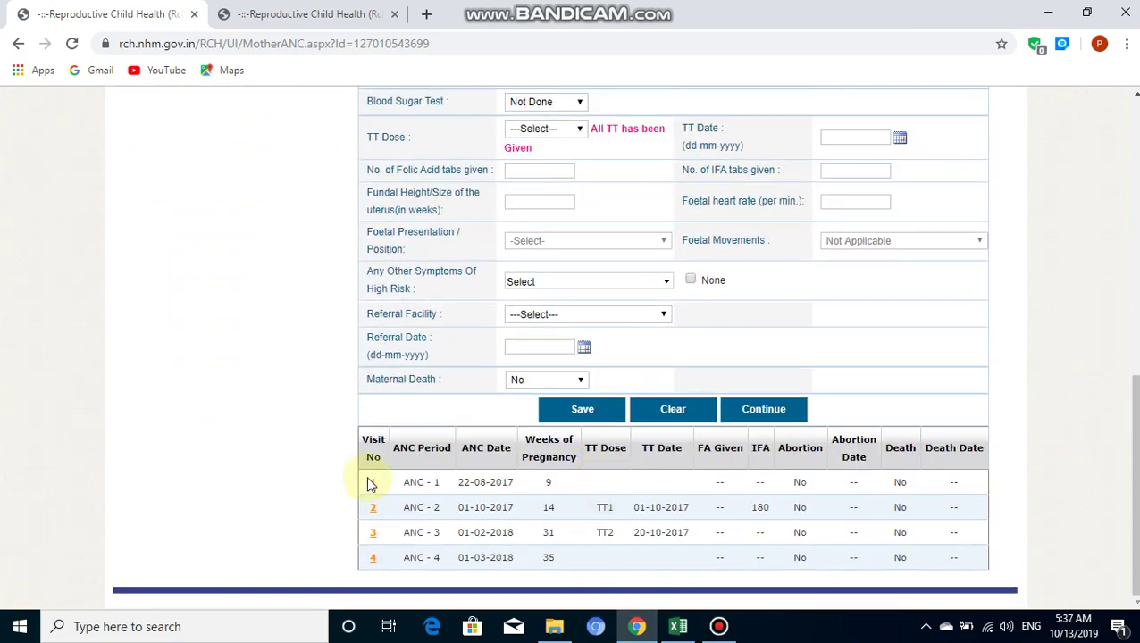
{"action": "left_click", "coordinate": [373, 487]}
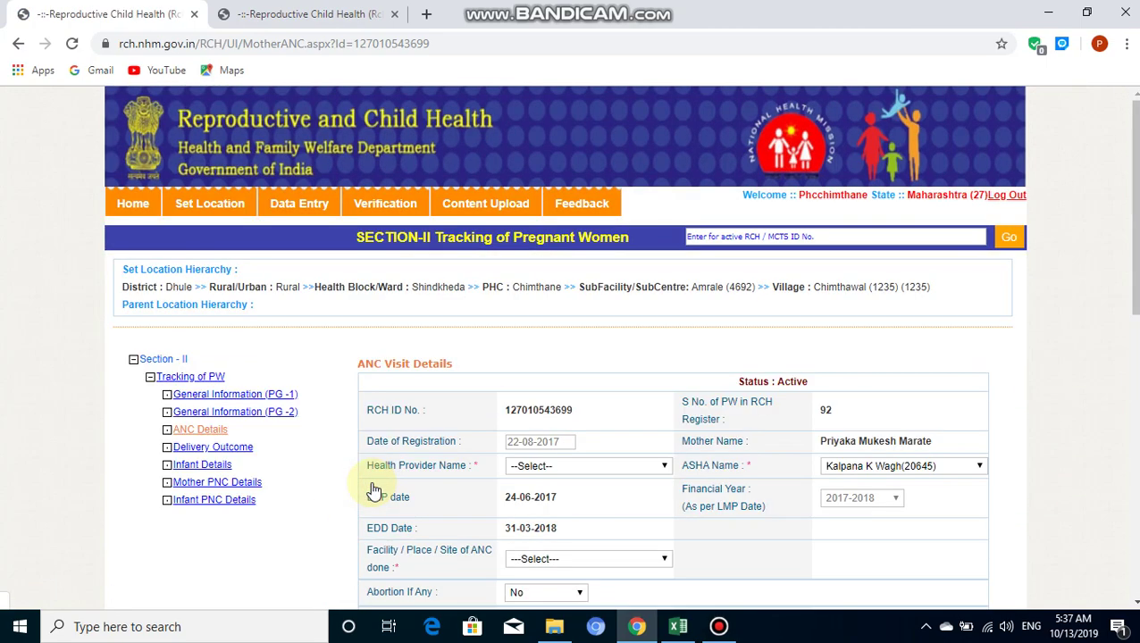
{"action": "scroll", "coordinate": [429, 447], "scroll_direction": "down", "scroll_amount": 1}
{"action": "left_click", "coordinate": [527, 434]}
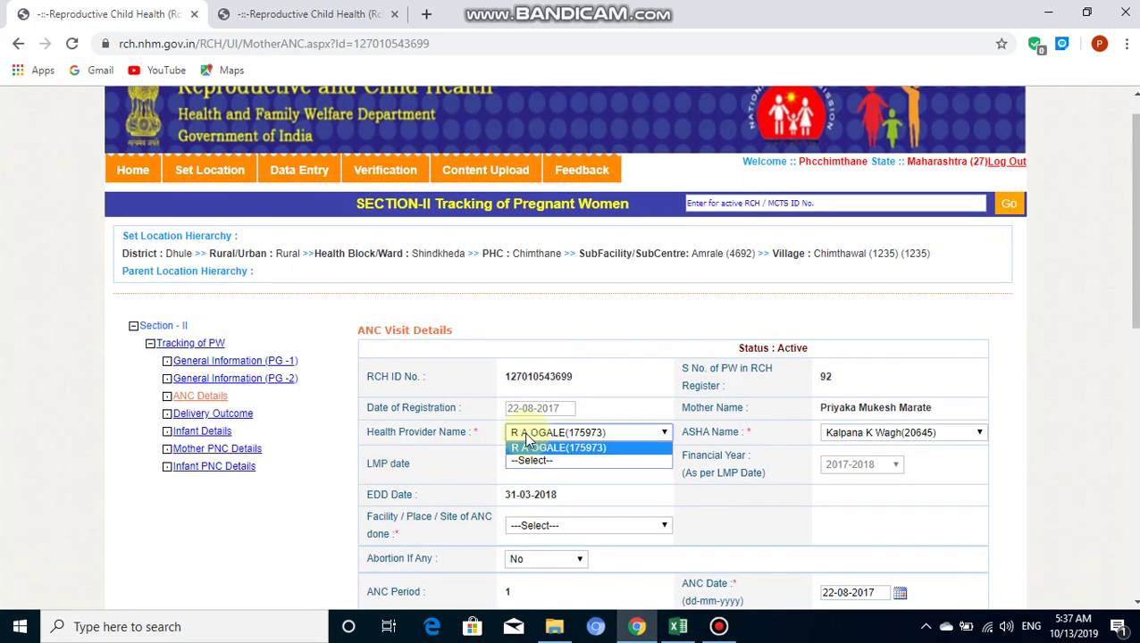
{"action": "left_click", "coordinate": [541, 448]}
Correct visit 1's blood pressure to 120 systolic and 80 diastolic.
{"action": "scroll", "coordinate": [608, 390], "scroll_direction": "down", "scroll_amount": 1}
{"action": "scroll", "coordinate": [608, 390], "scroll_direction": "down", "scroll_amount": 7}
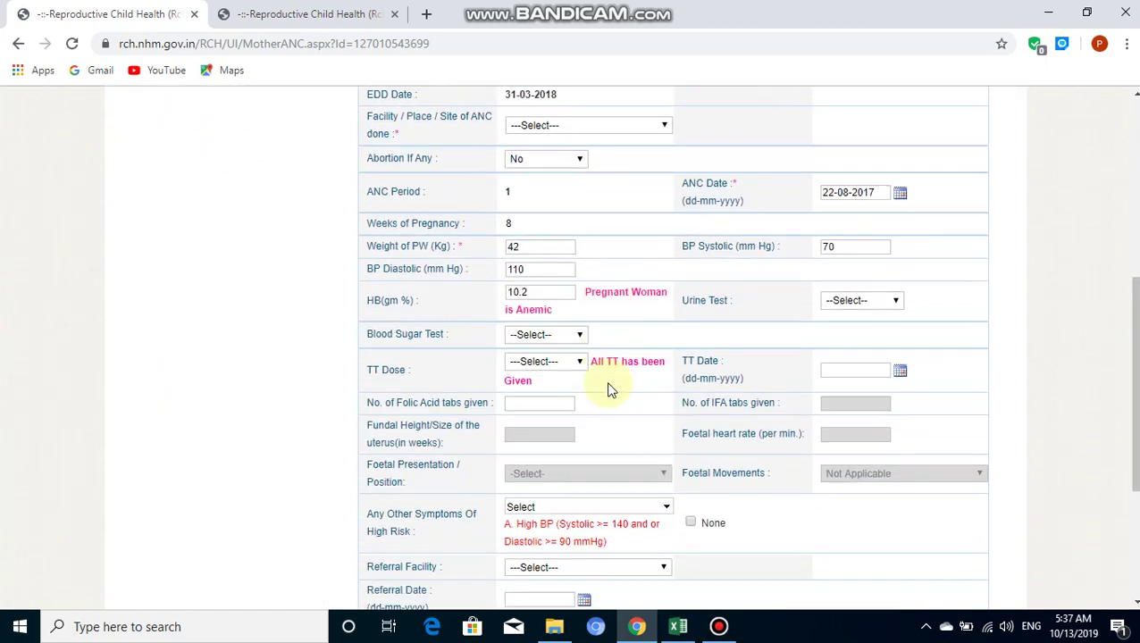
{"action": "scroll", "coordinate": [599, 313], "scroll_direction": "up", "scroll_amount": 3}
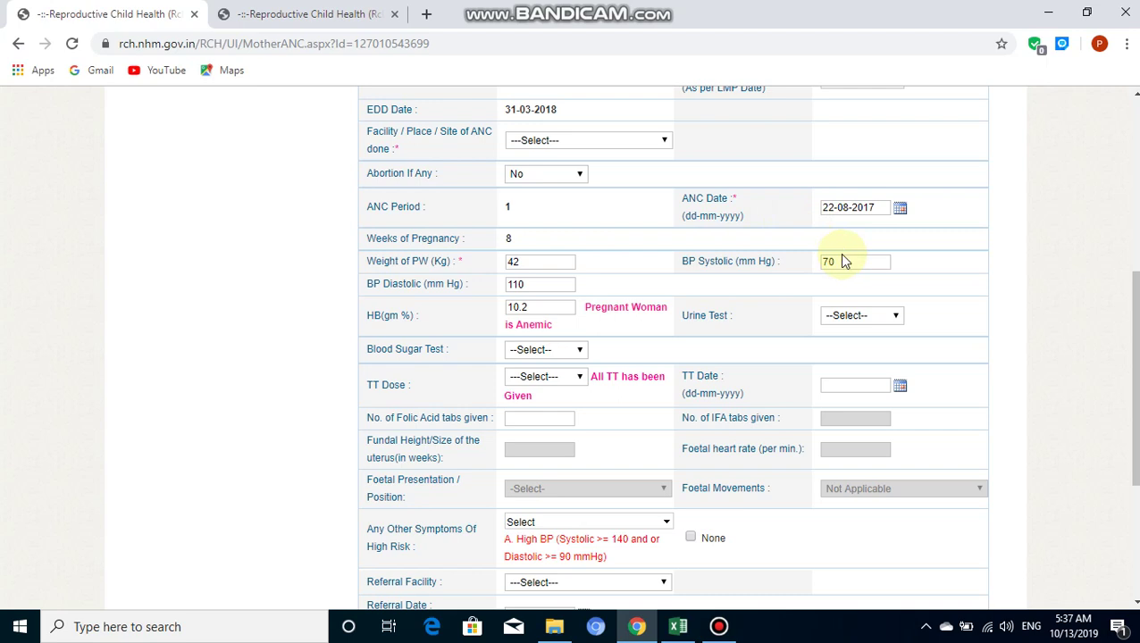
{"action": "double_click", "coordinate": [842, 262]}
{"action": "key", "text": "BackSpace"}
{"action": "key", "text": "Tab"}
{"action": "type", "text": "1"}
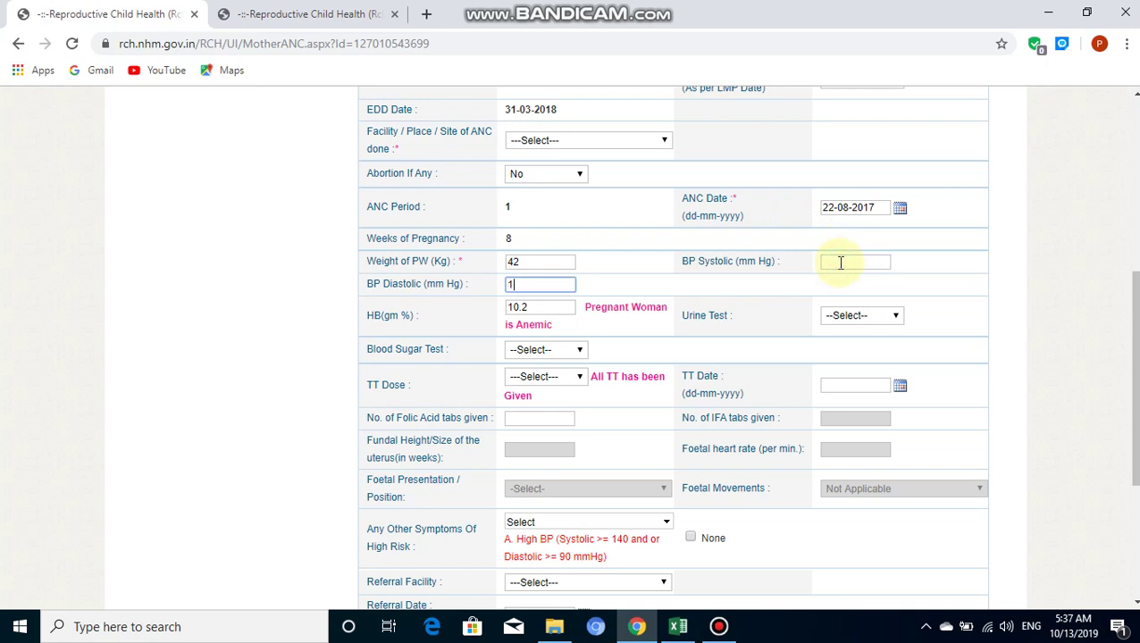
{"action": "type", "text": "10"}
{"action": "left_click", "coordinate": [840, 263]}
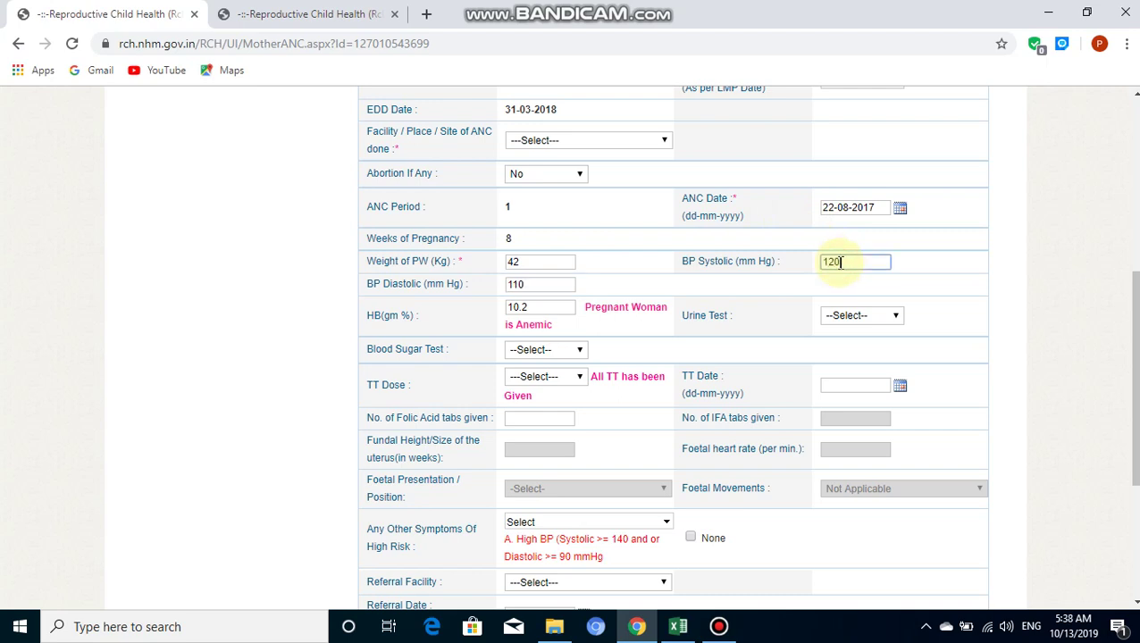
{"action": "key", "text": "Tab"}
{"action": "type", "text": "80"}
{"action": "key", "text": "Tab"}
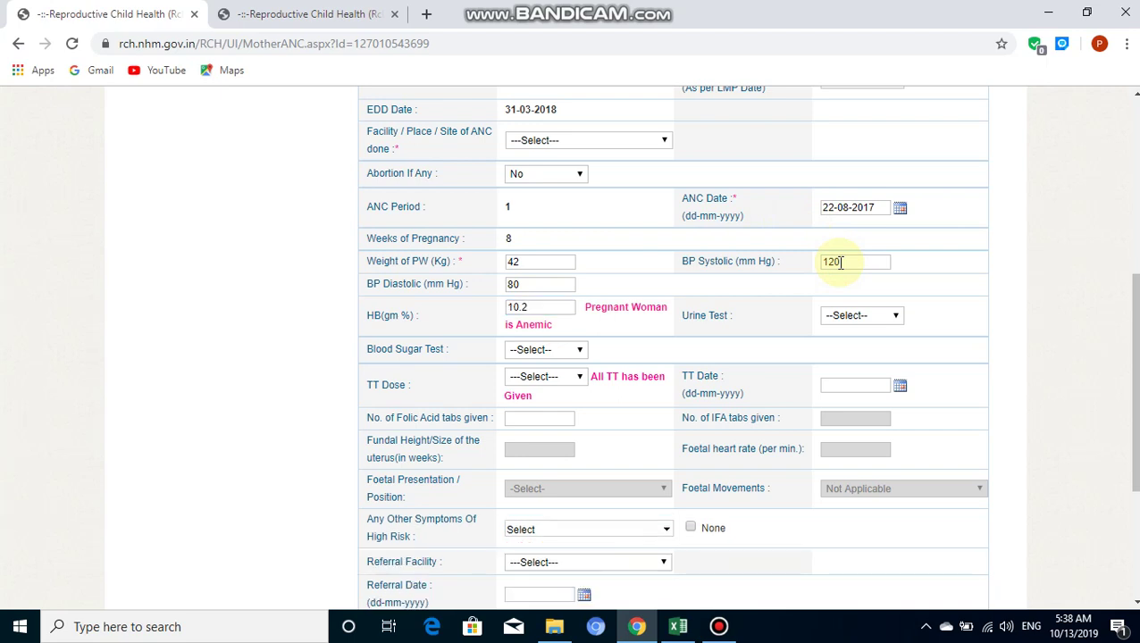
Set the number of Folic Acid tabs given at visit 1 to 60.
{"action": "key", "text": "Tab"}
{"action": "key", "text": "Tab"}
{"action": "key", "text": "Tab"}
{"action": "key", "text": "Tab"}
{"action": "key", "text": "Tab"}
{"action": "type", "text": "3"}
{"action": "left_click", "coordinate": [707, 360]}
{"action": "scroll", "coordinate": [708, 362], "scroll_direction": "down", "scroll_amount": 2}
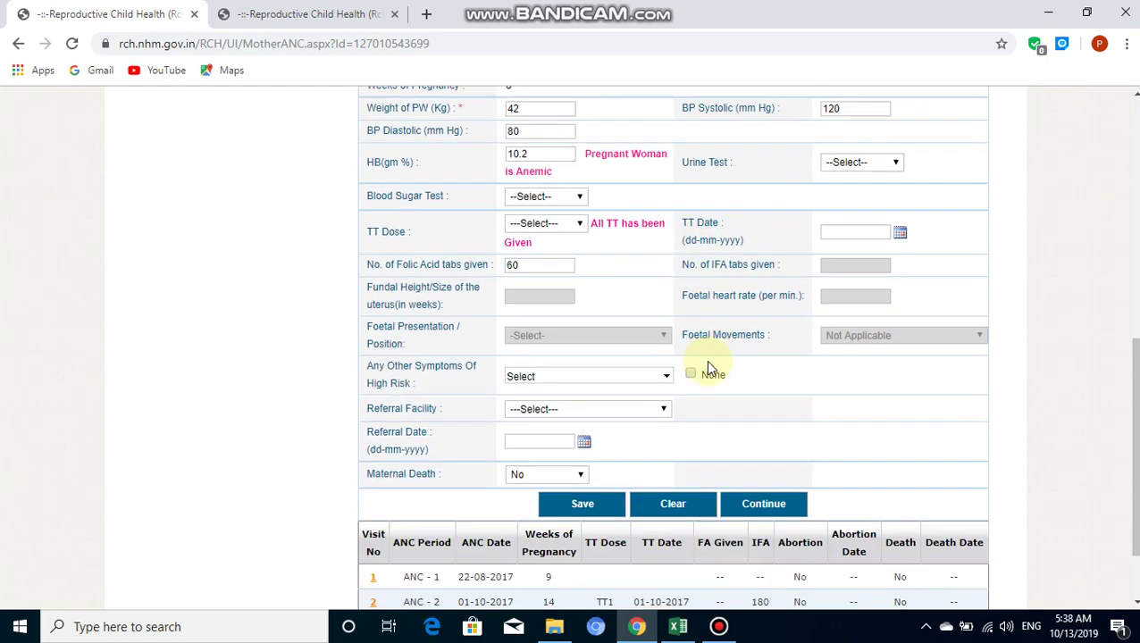
Set visit 1's ANC facility to Primary Health Centre and its place name to Chimthane.
{"action": "scroll", "coordinate": [709, 366], "scroll_direction": "down", "scroll_amount": 1}
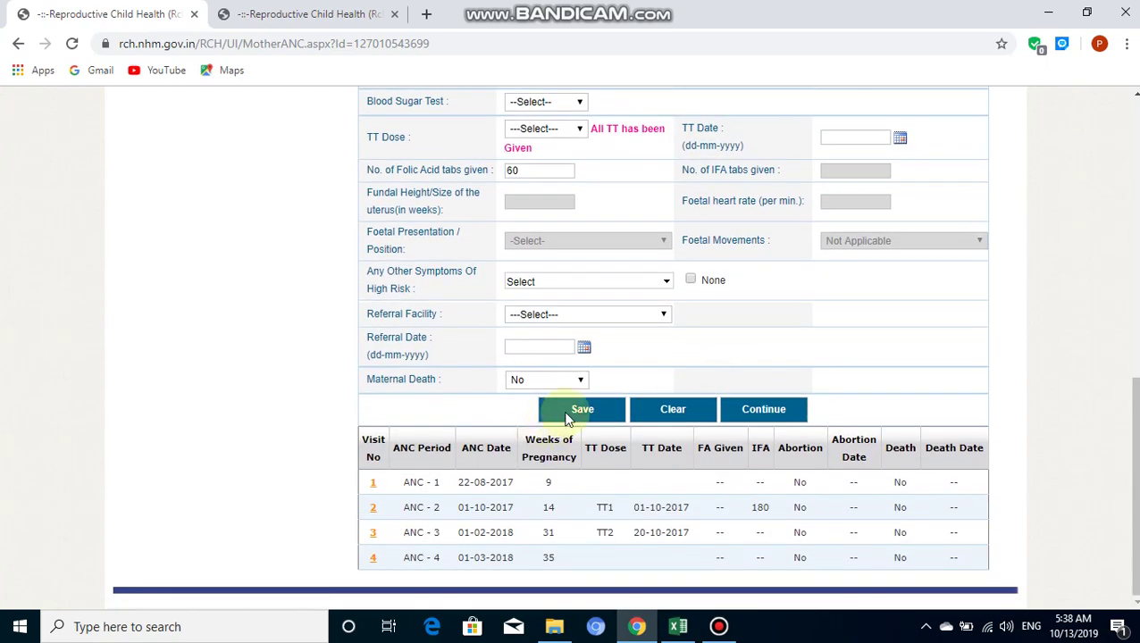
{"action": "left_click", "coordinate": [567, 413]}
{"action": "key", "text": "Down"}
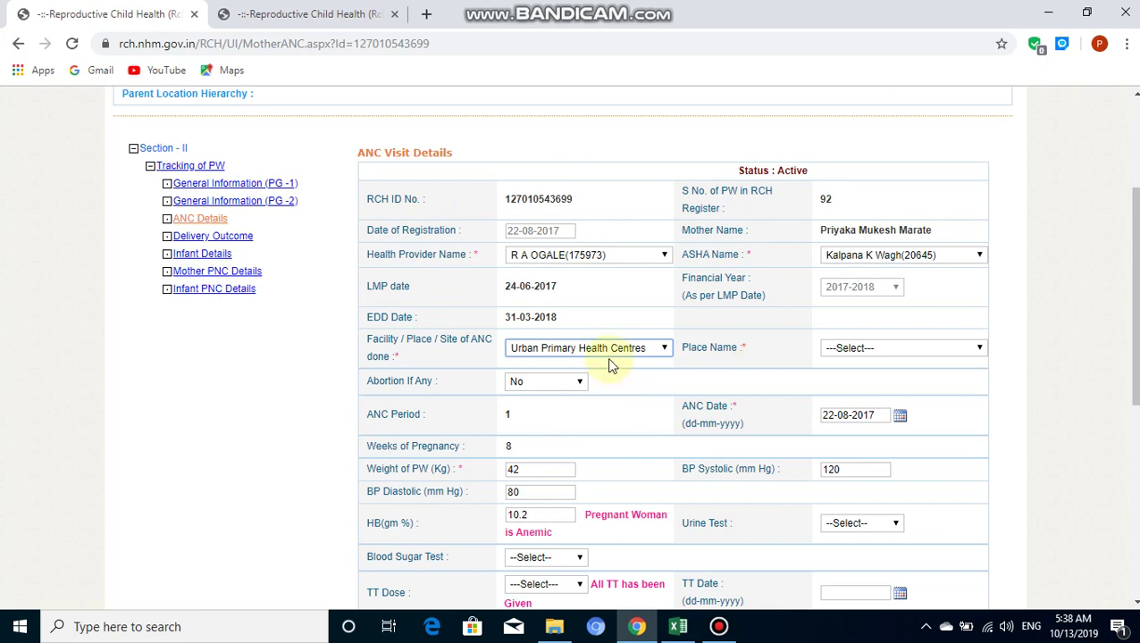
{"action": "key", "text": "Up"}
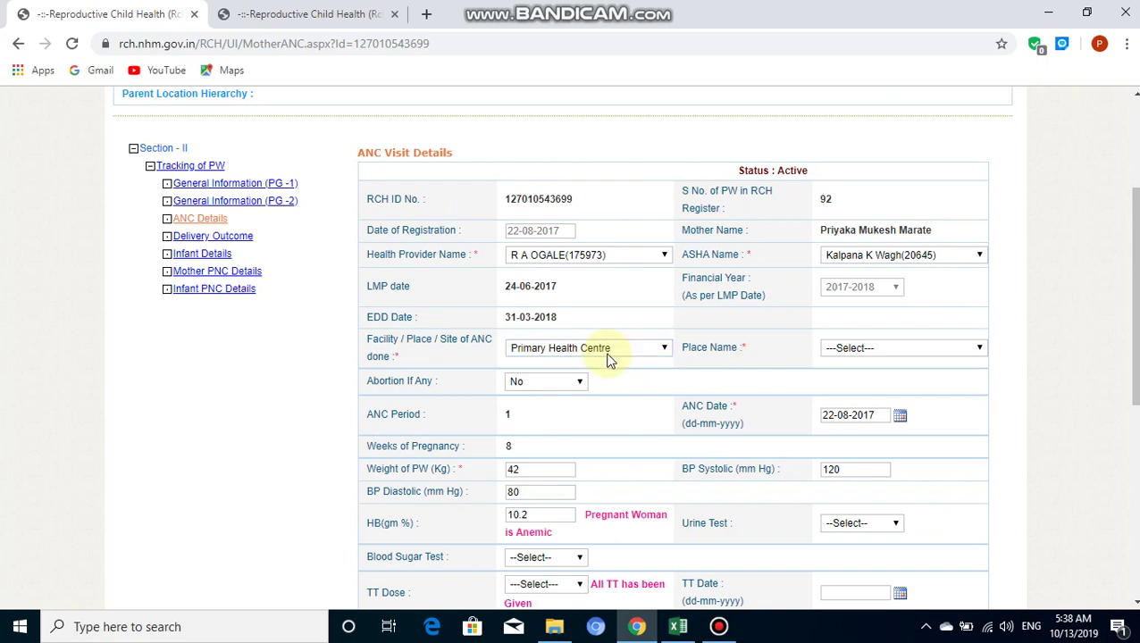
{"action": "left_click", "coordinate": [865, 348]}
{"action": "key", "text": "Down"}
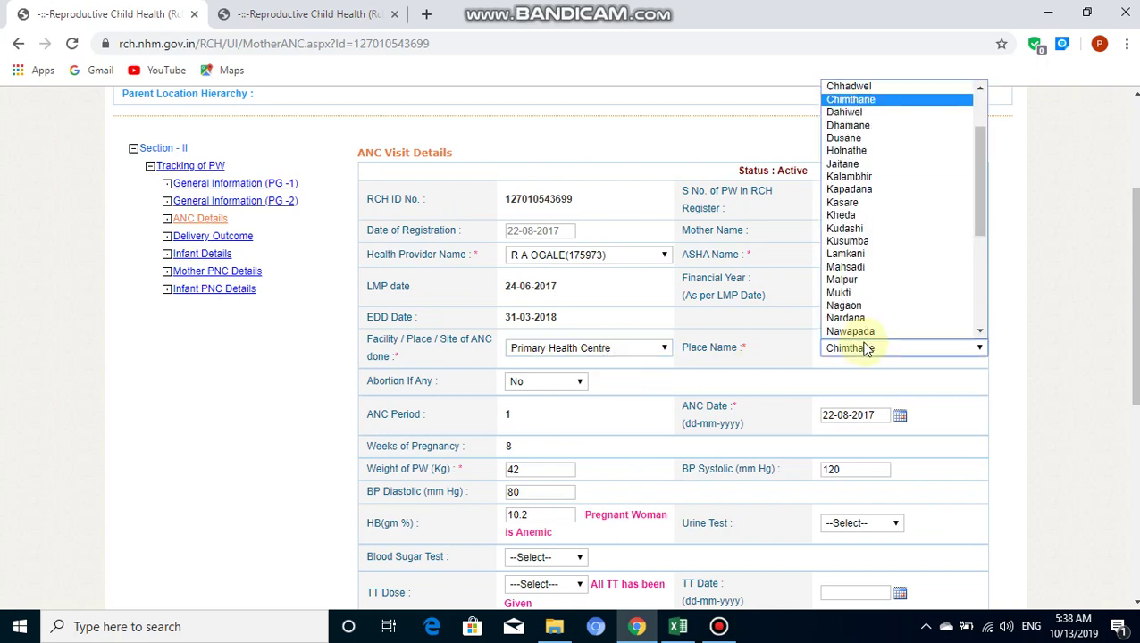
{"action": "left_click", "coordinate": [846, 355]}
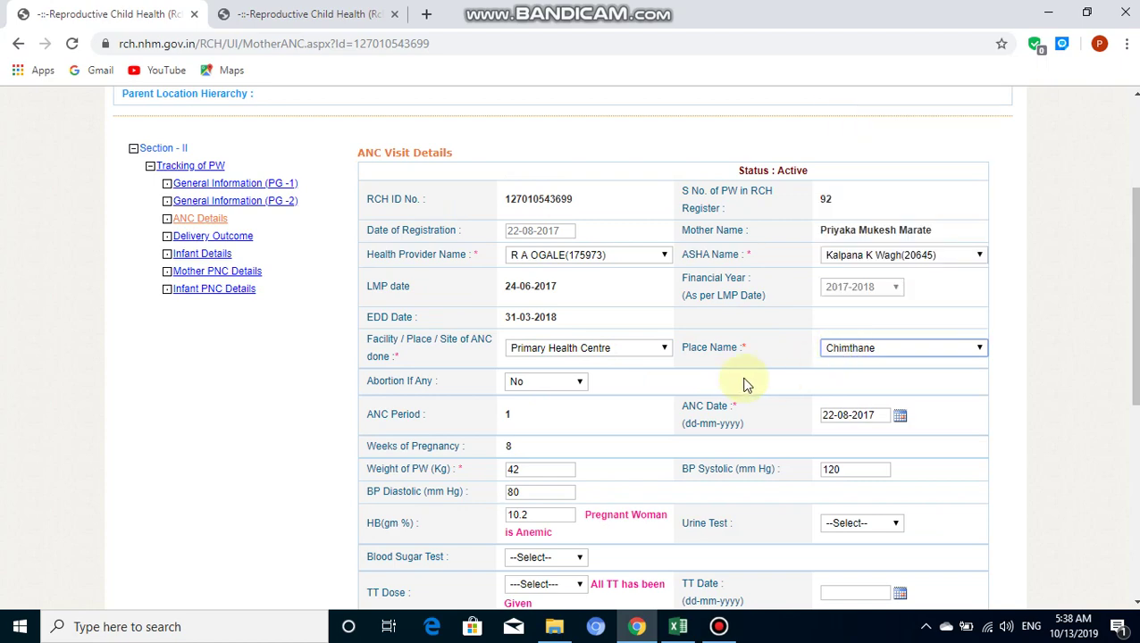
Save the corrected ANC visit 1, dismiss the save message and check its row in the visit table.
{"action": "scroll", "coordinate": [747, 384], "scroll_direction": "down", "scroll_amount": 2}
{"action": "scroll", "coordinate": [747, 384], "scroll_direction": "down", "scroll_amount": 3}
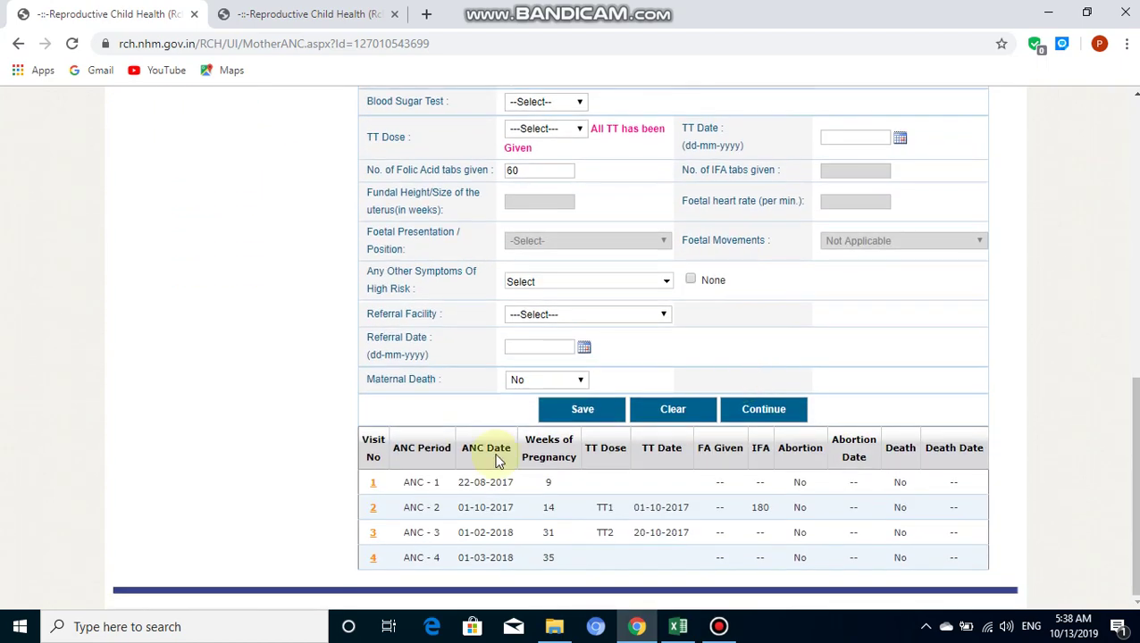
{"action": "left_click", "coordinate": [572, 409]}
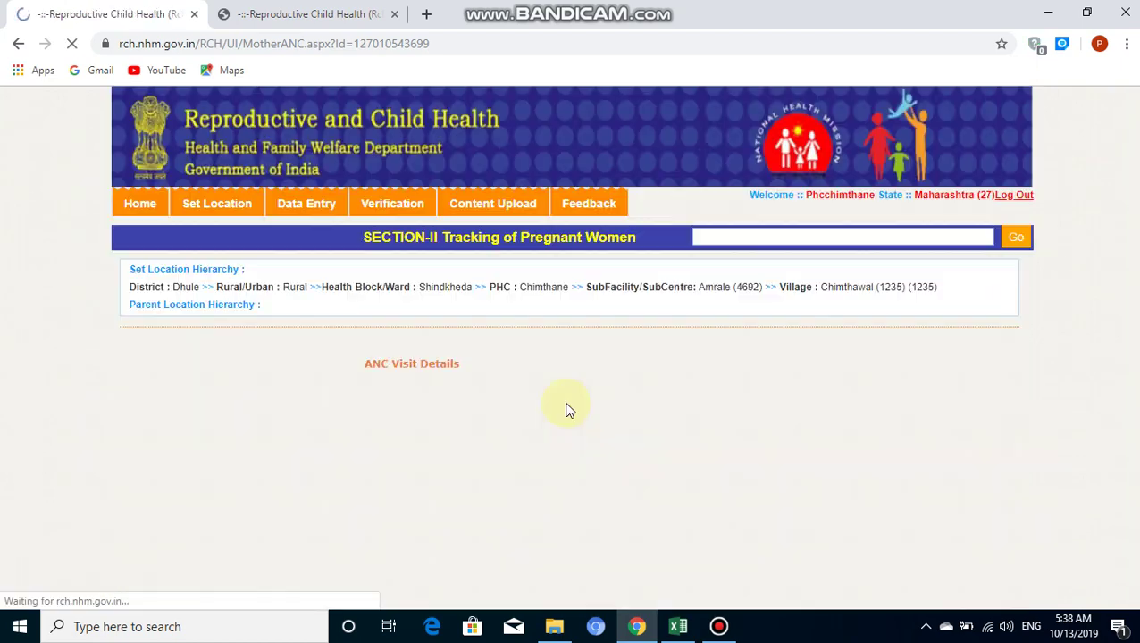
{"action": "key", "text": "Return"}
{"action": "scroll", "coordinate": [566, 409], "scroll_direction": "down", "scroll_amount": 8}
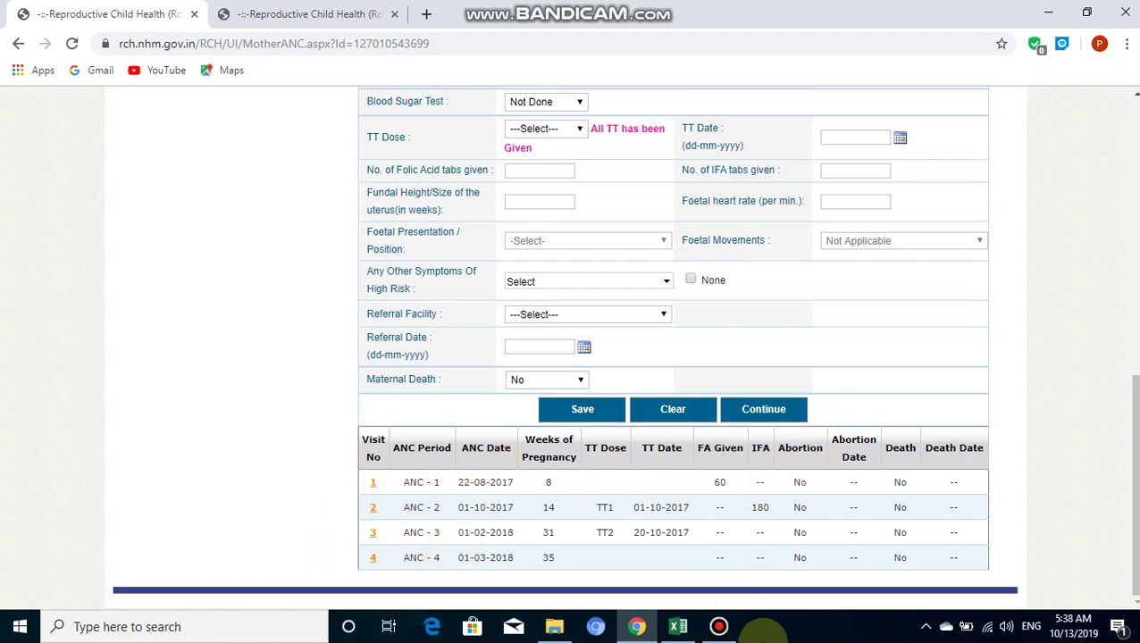
{"action": "left_click", "coordinate": [719, 627]}
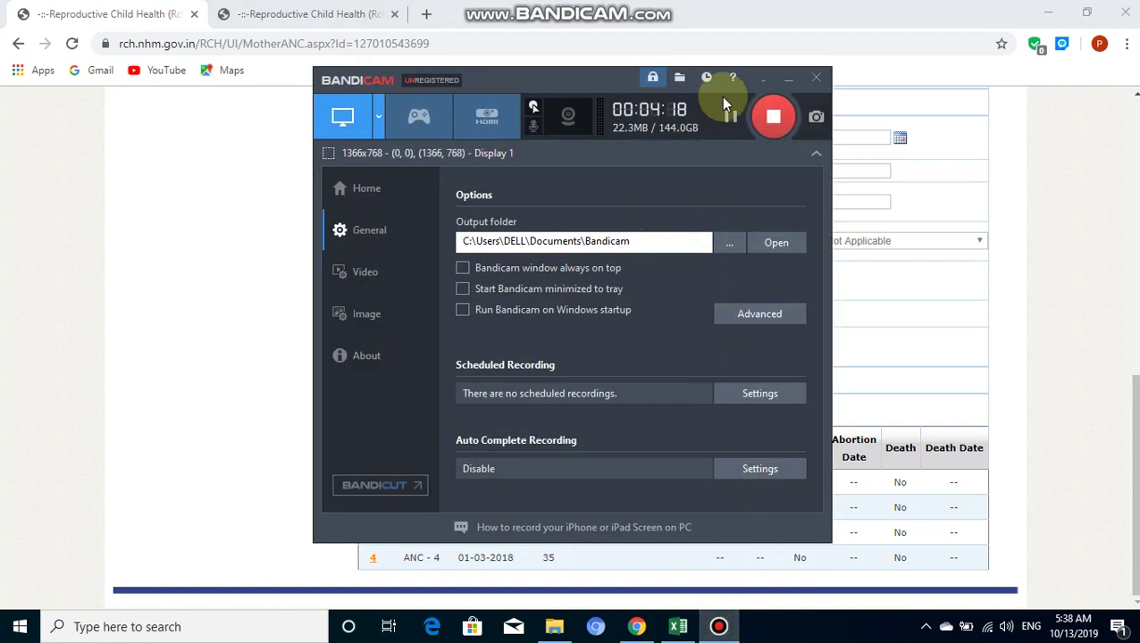
{"action": "left_click", "coordinate": [770, 118]}
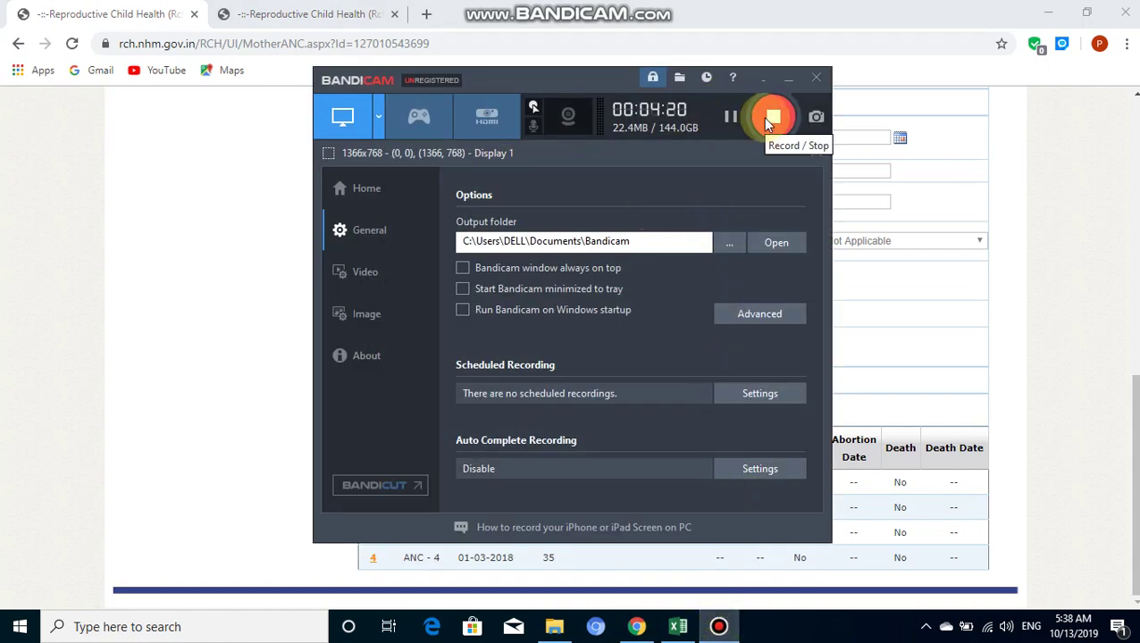